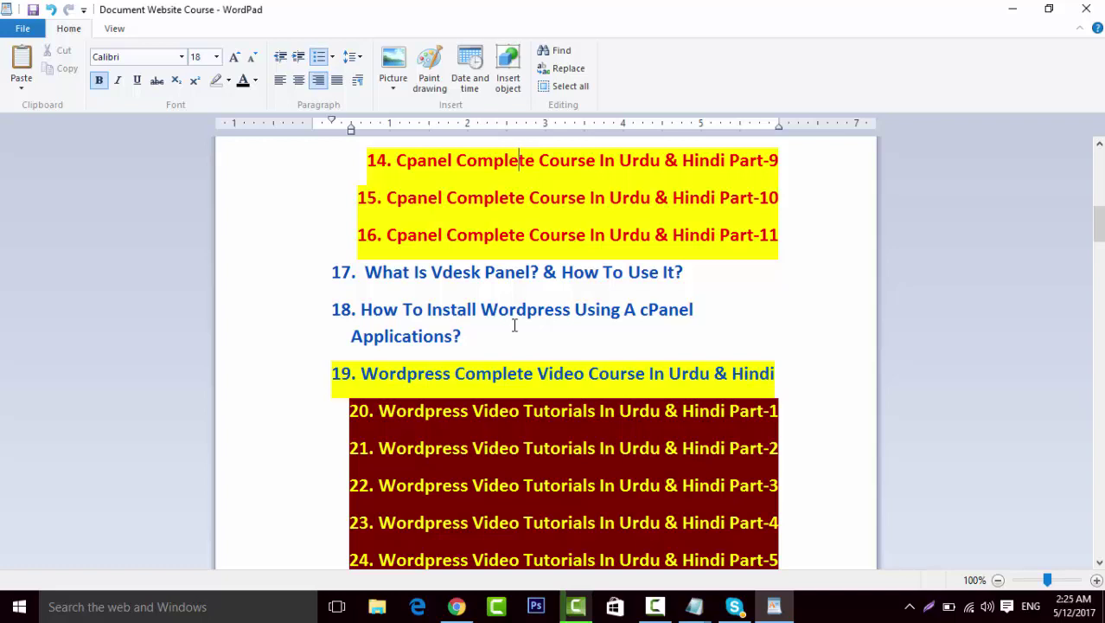
Switch from the course document to cPanel in Chrome and open MySQL Databases and File Manager in separate browser tabs
click(1013, 8)
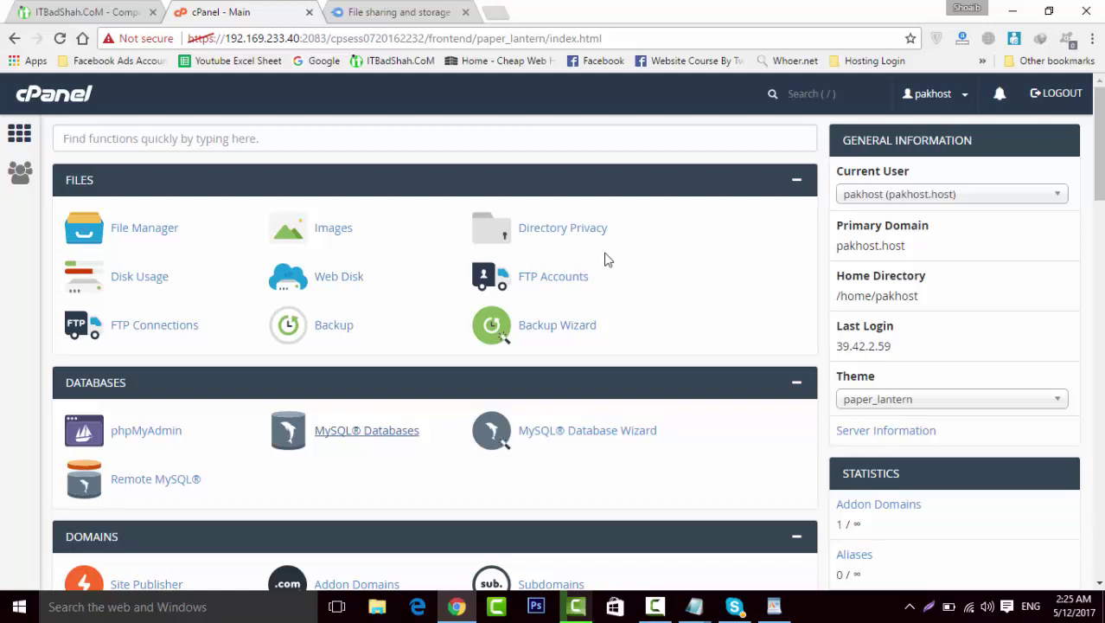
middle_click(366, 437)
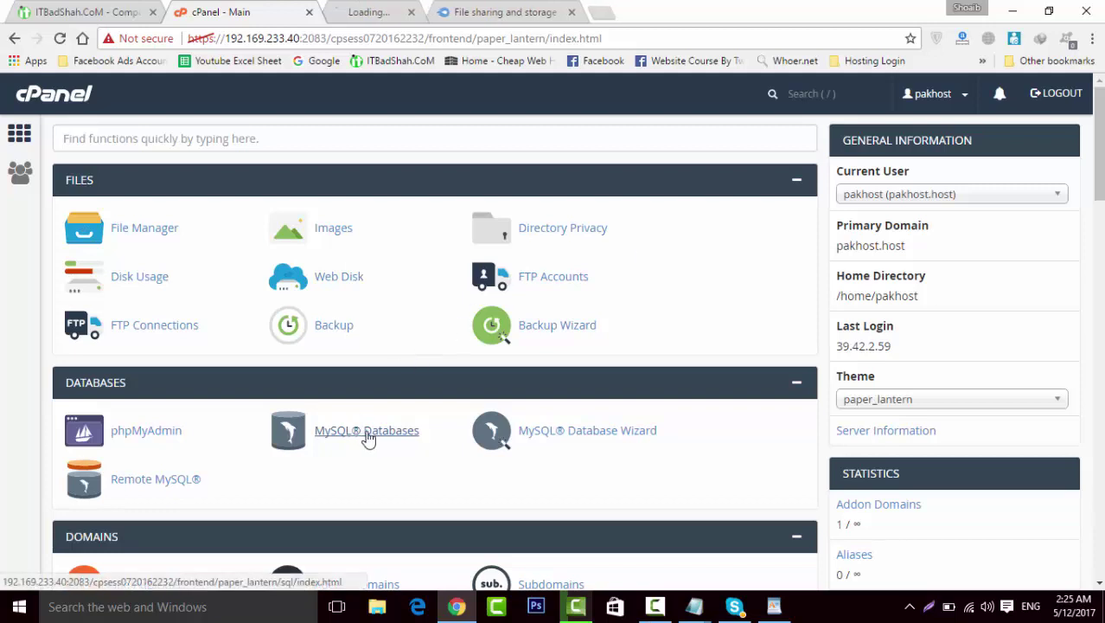
middle_click(137, 232)
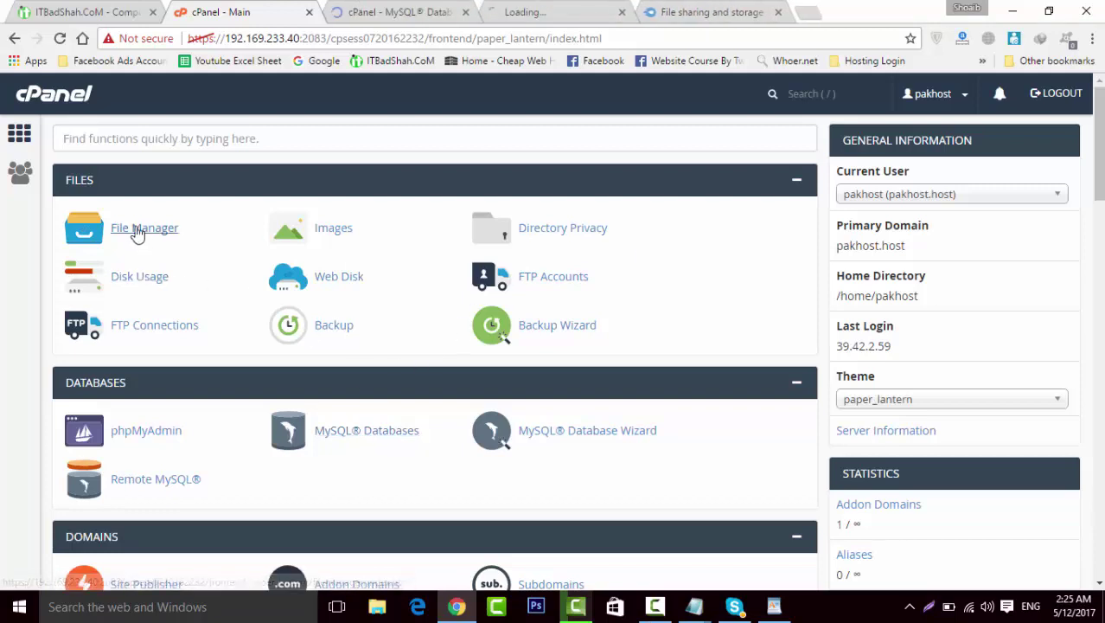
Permanently delete the database pakhost_wp1 and return to the MySQL Databases page
click(376, 6)
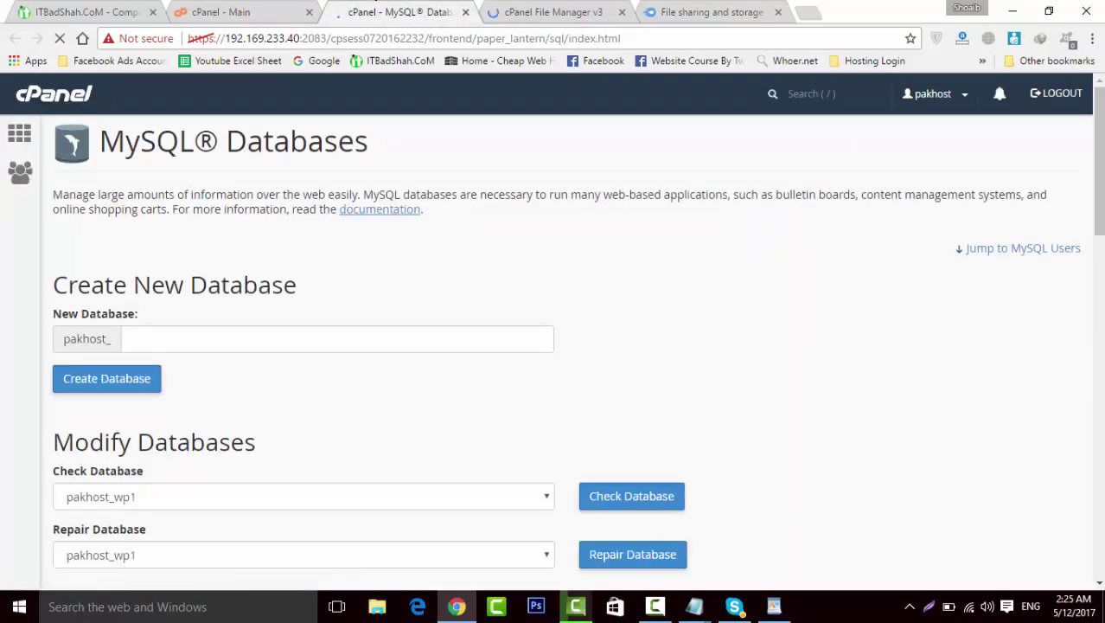
drag(1098, 138, 1102, 261)
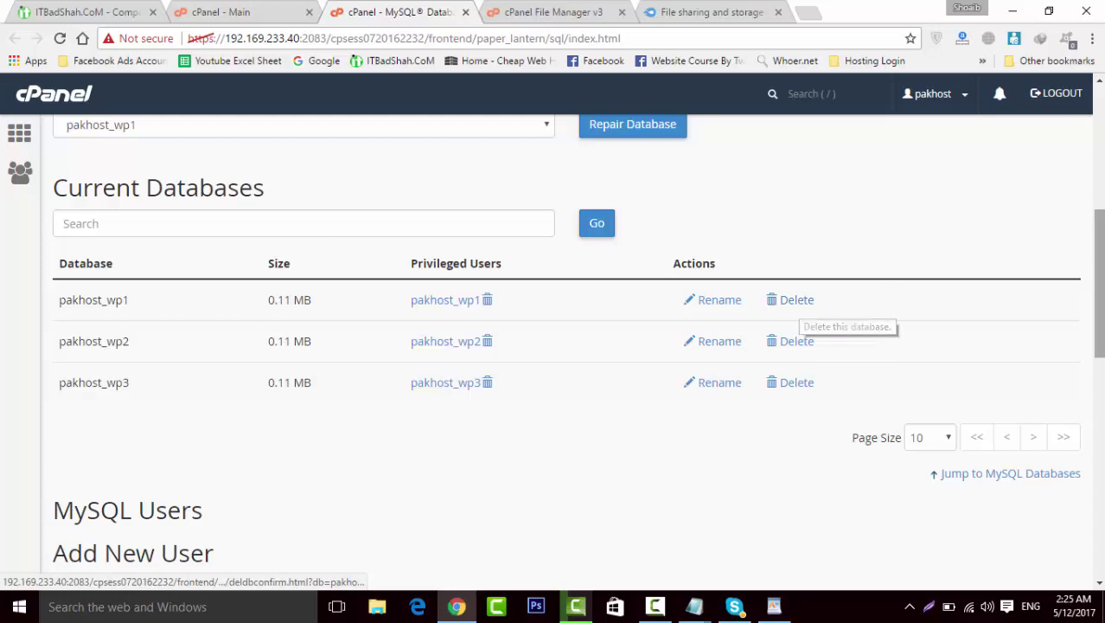
click(800, 299)
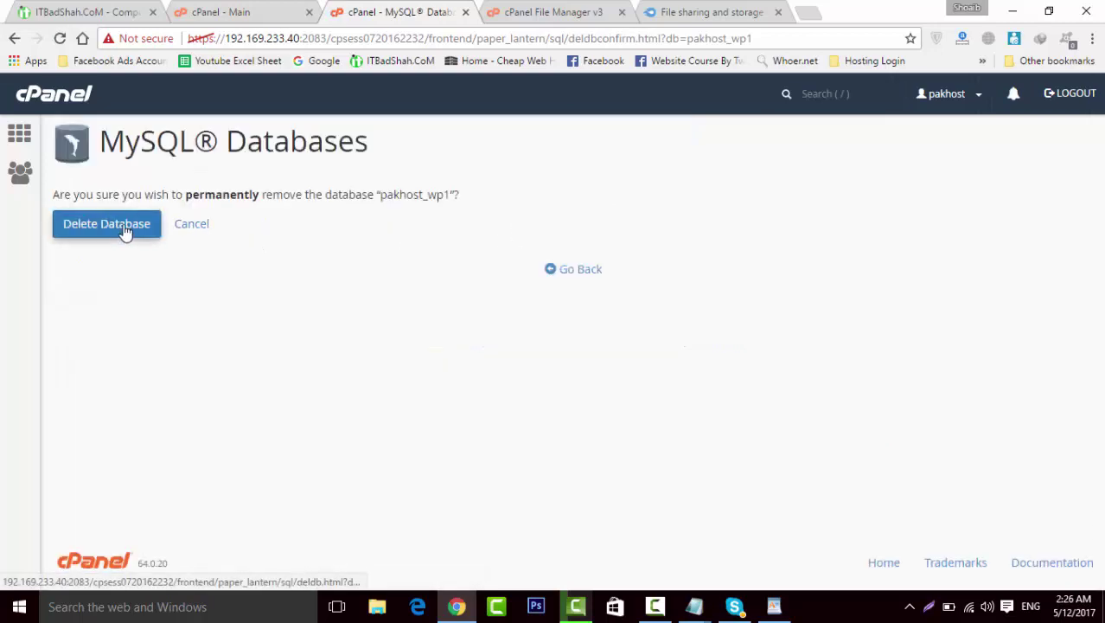
click(106, 224)
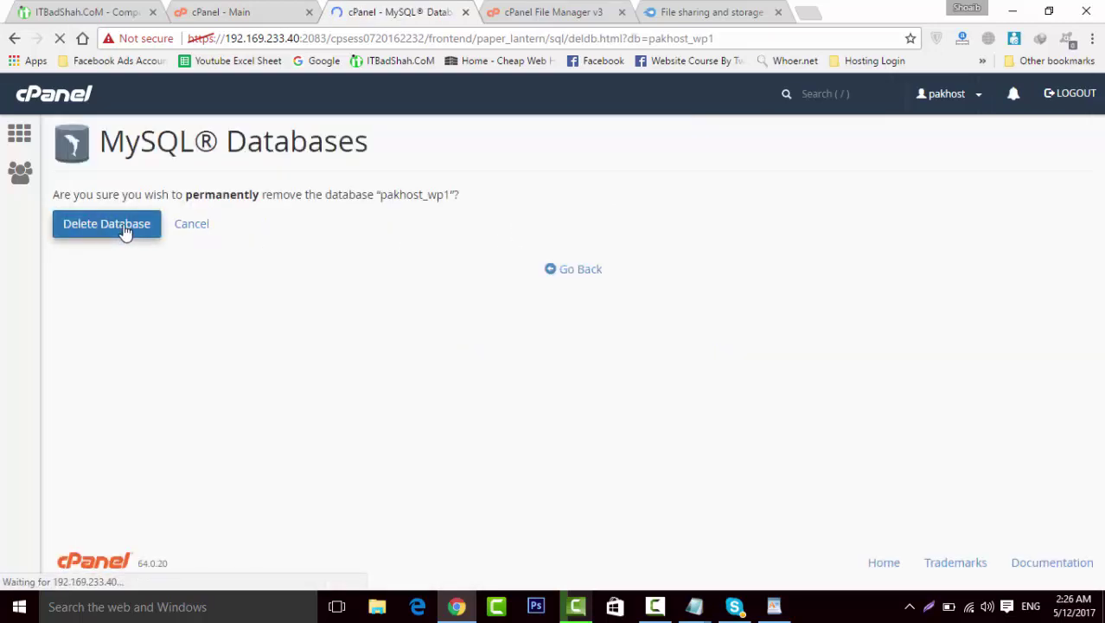
right_click(581, 259)
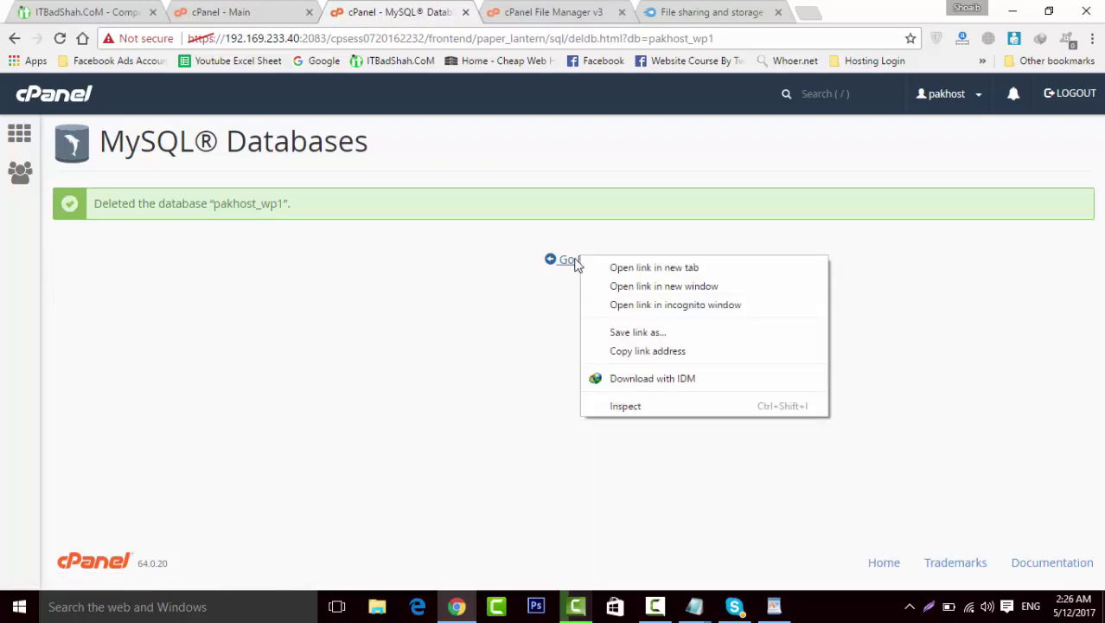
click(575, 261)
click(575, 261)
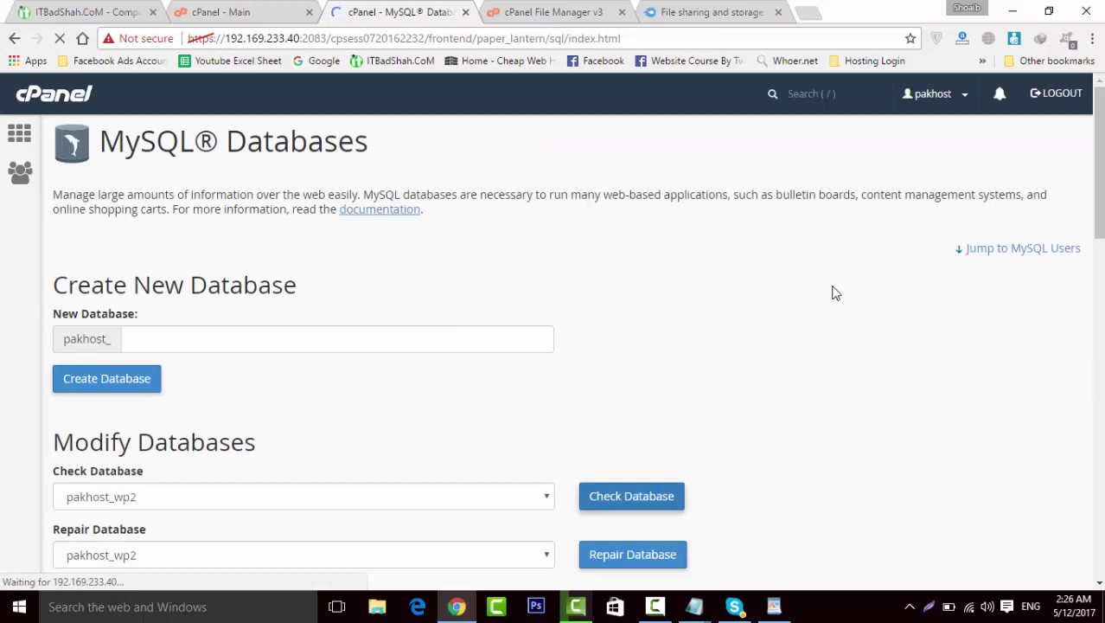
Permanently delete the database pakhost_wp2 and return to the MySQL Databases page
scroll(839, 285, down, 5)
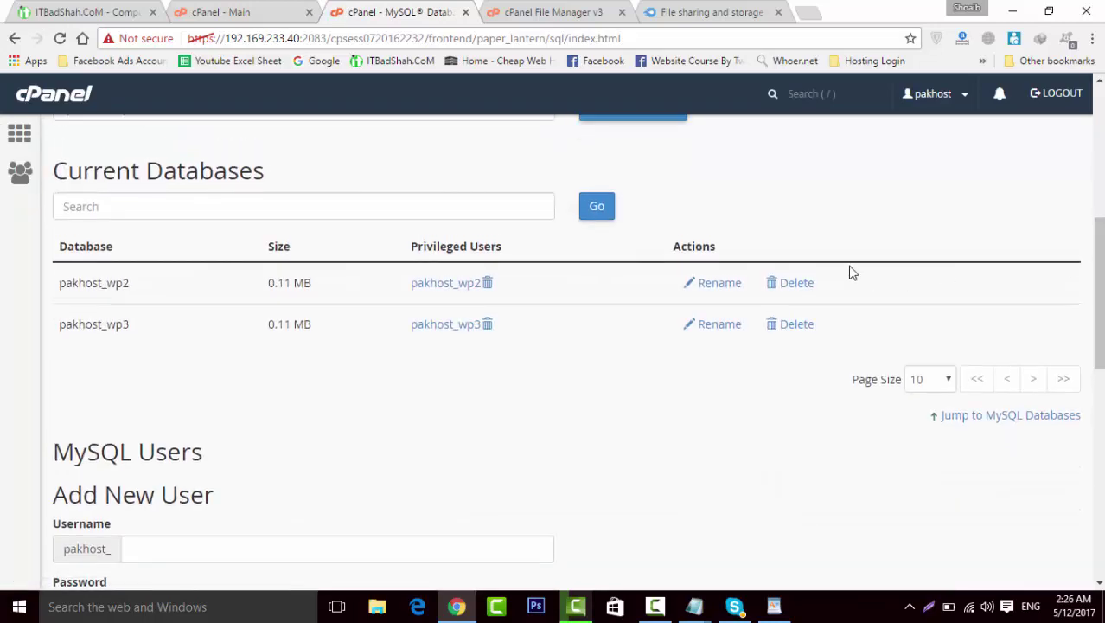
click(796, 284)
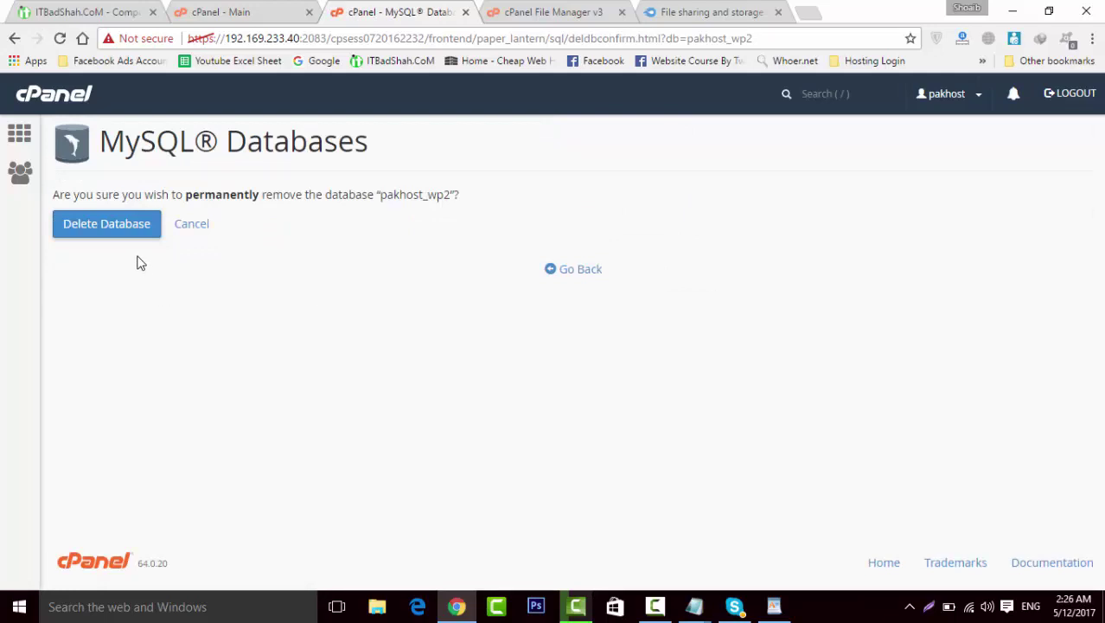
click(119, 224)
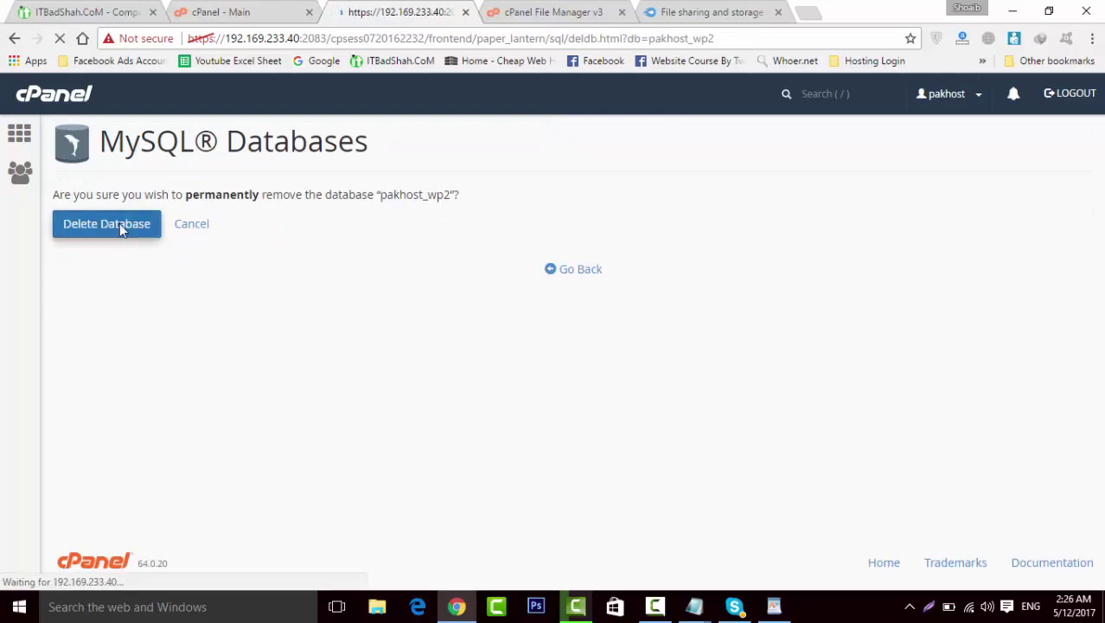
click(578, 261)
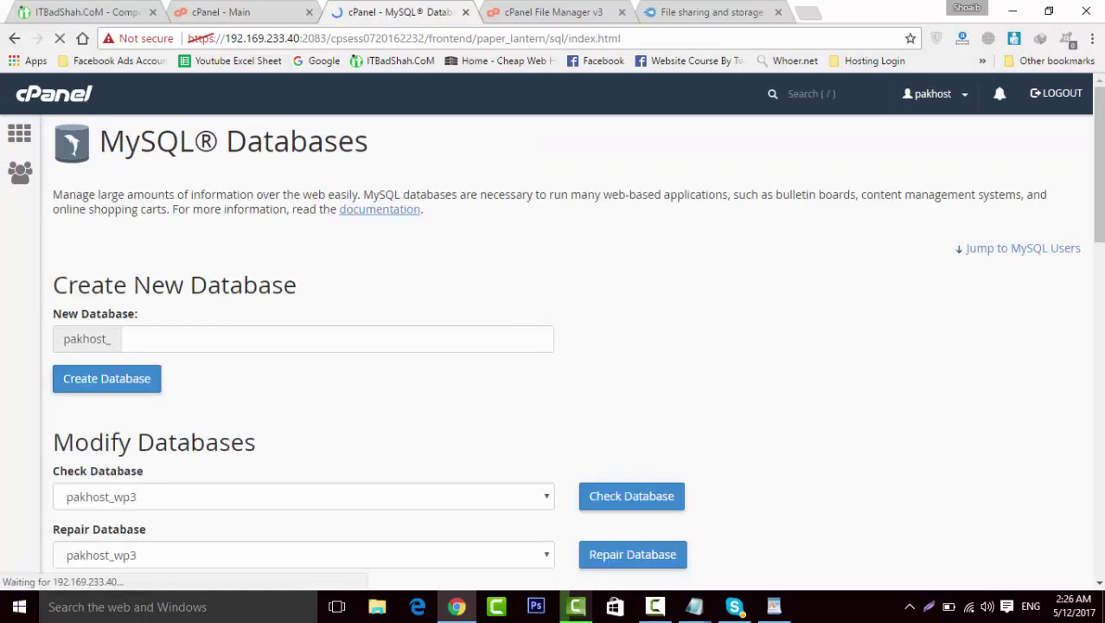
Permanently delete the database pakhost_wp3 and return to the MySQL Databases page
drag(1098, 125, 1095, 267)
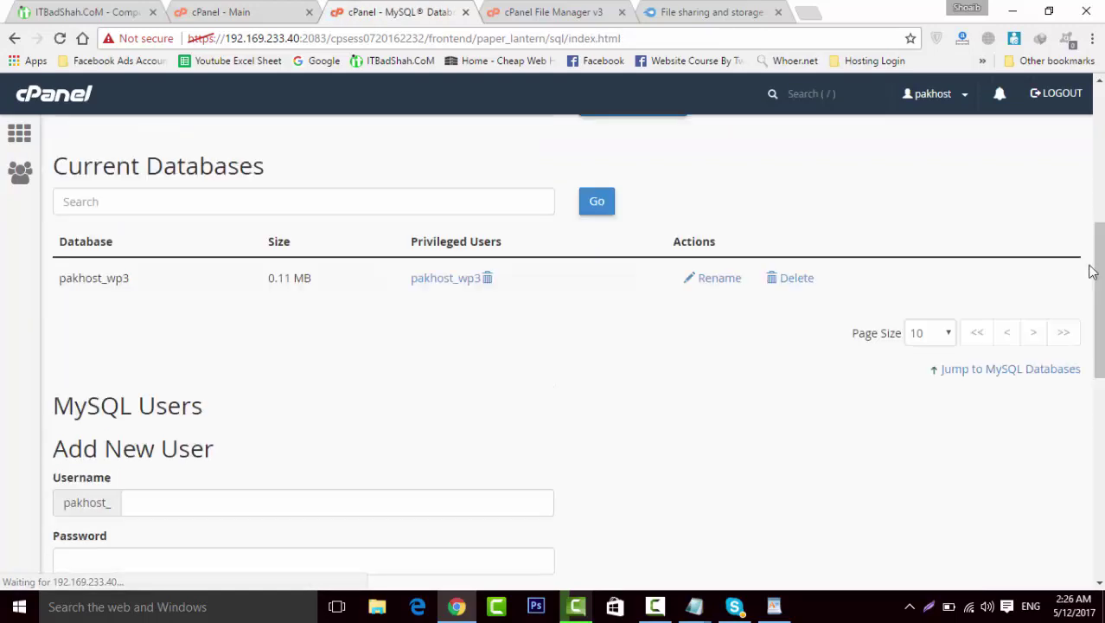
click(784, 286)
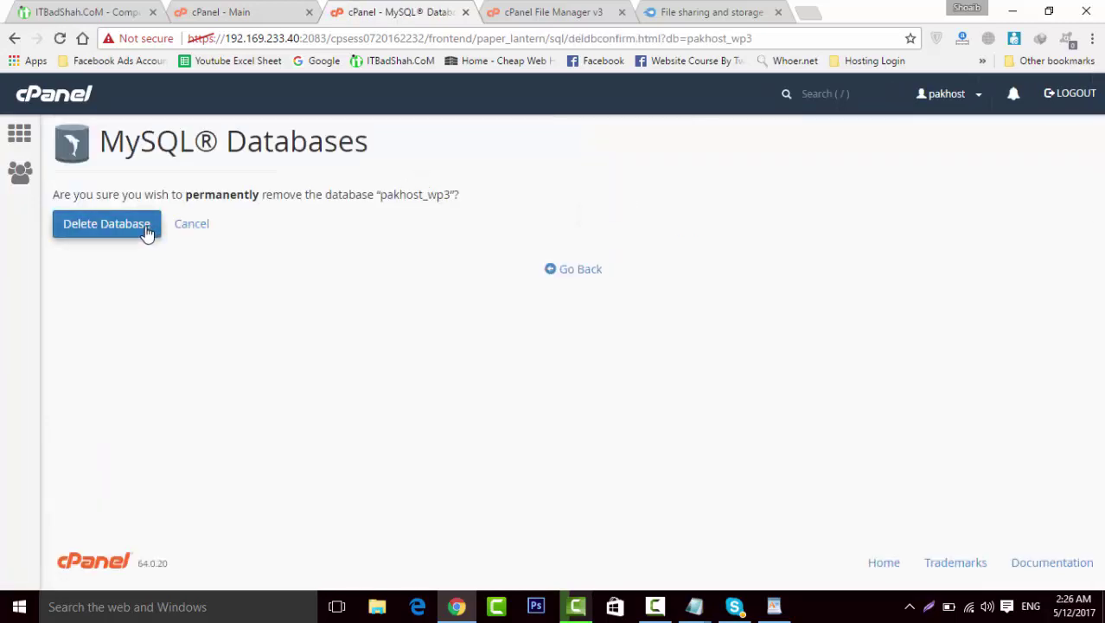
click(145, 227)
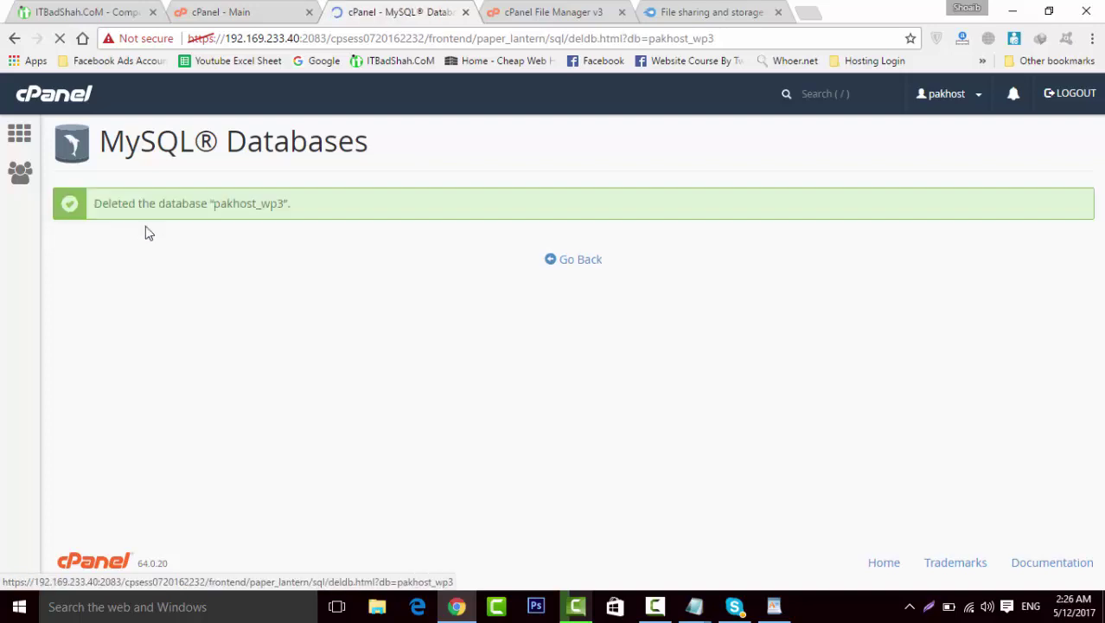
click(585, 270)
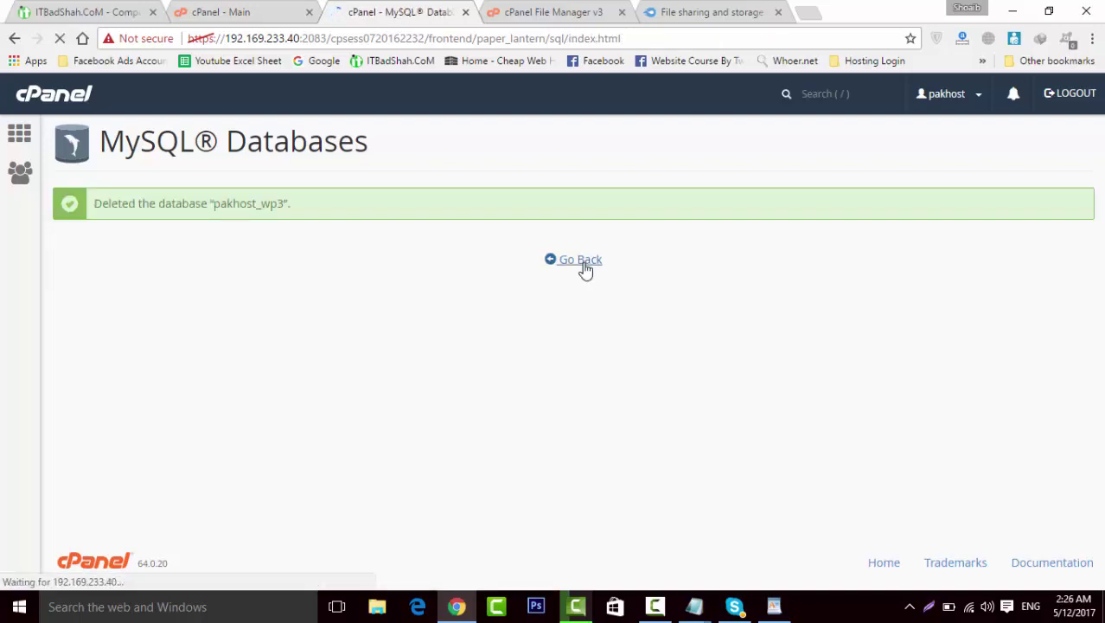
Permanently delete the MySQL user pakhost_wp1 and return to the MySQL Databases page
scroll(554, 346, down, 5)
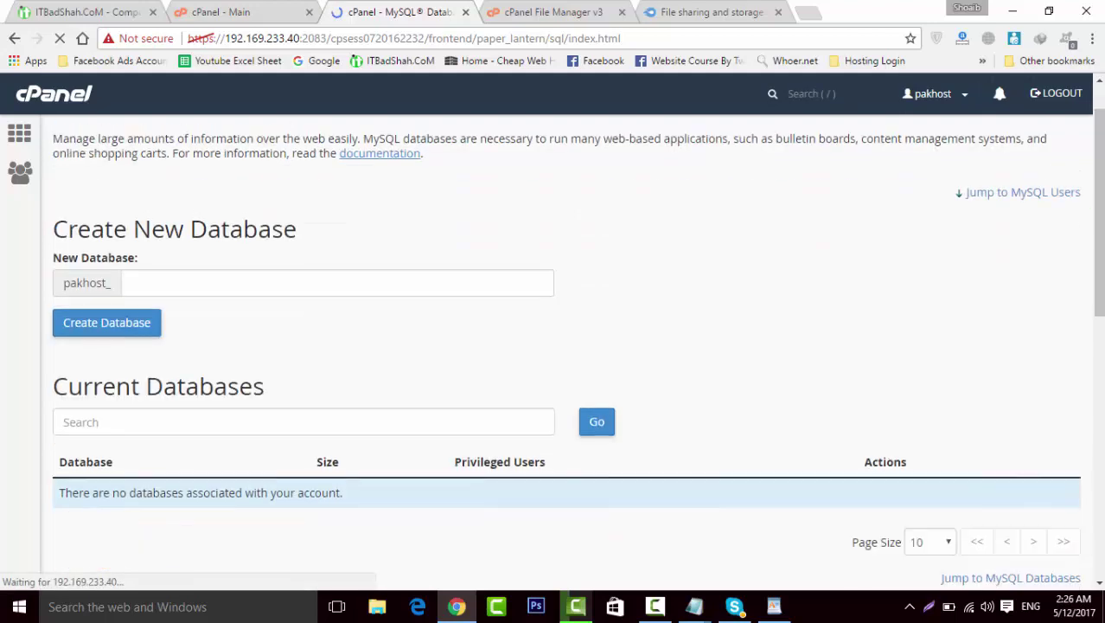
scroll(554, 346, down, 3)
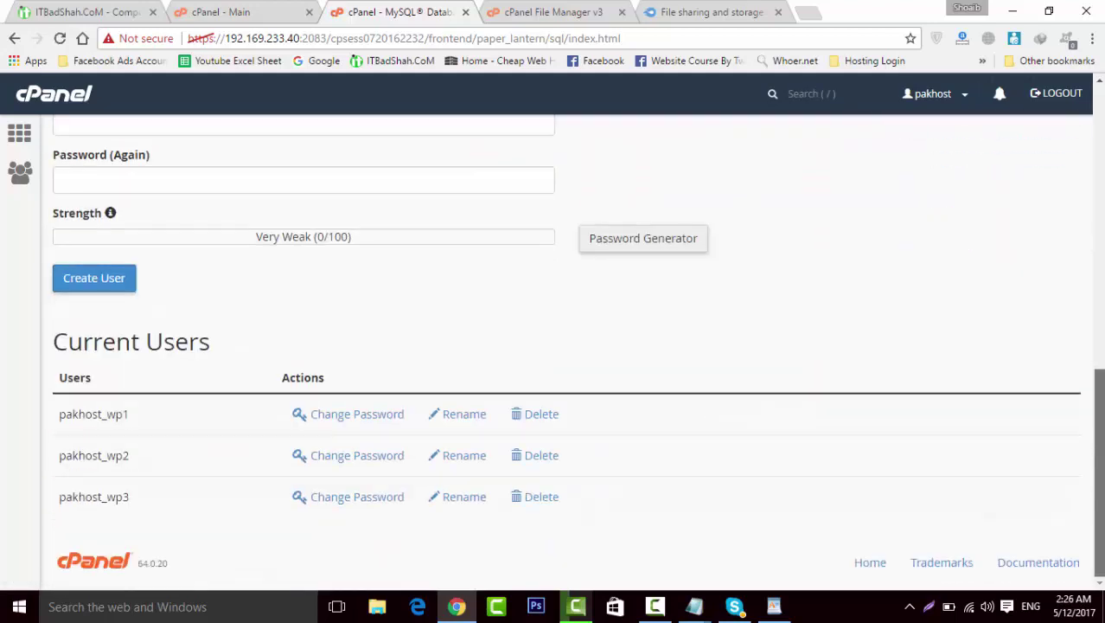
click(541, 423)
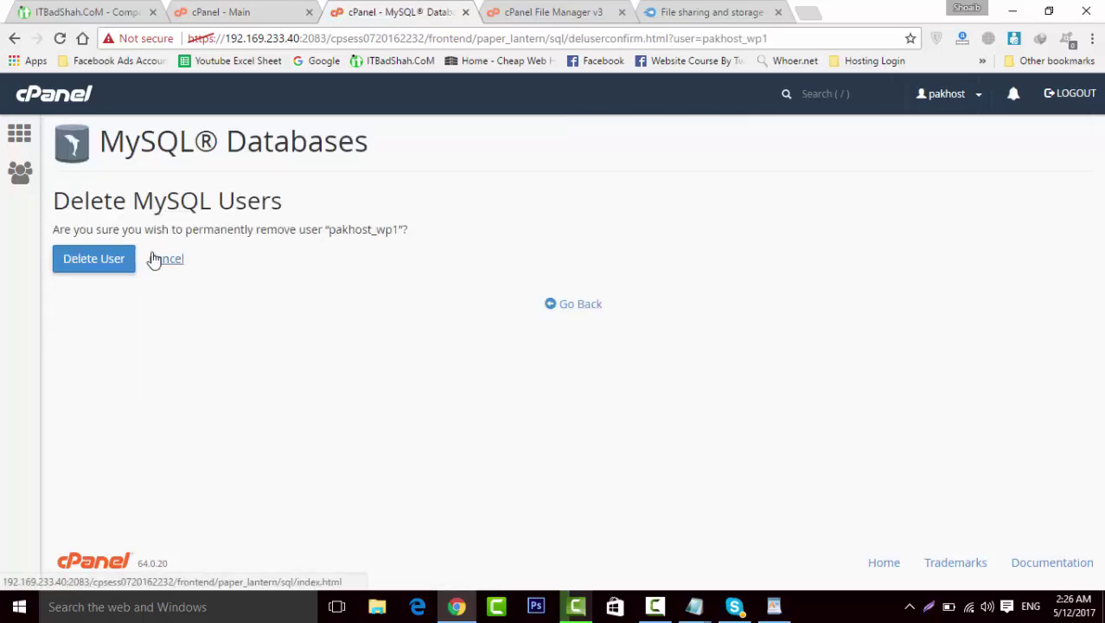
click(108, 262)
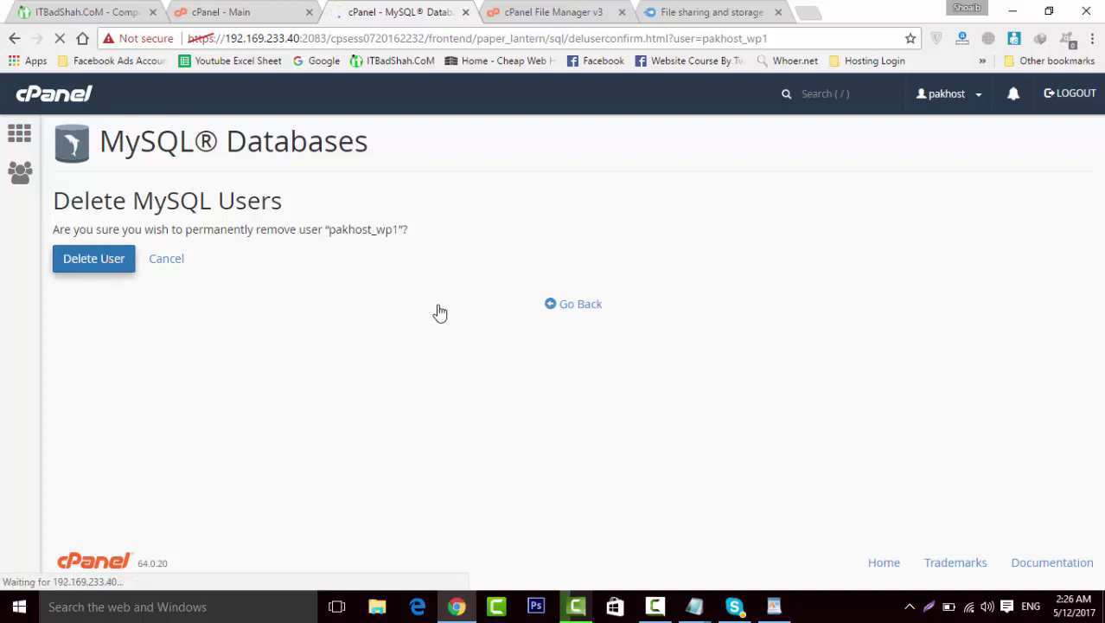
click(588, 294)
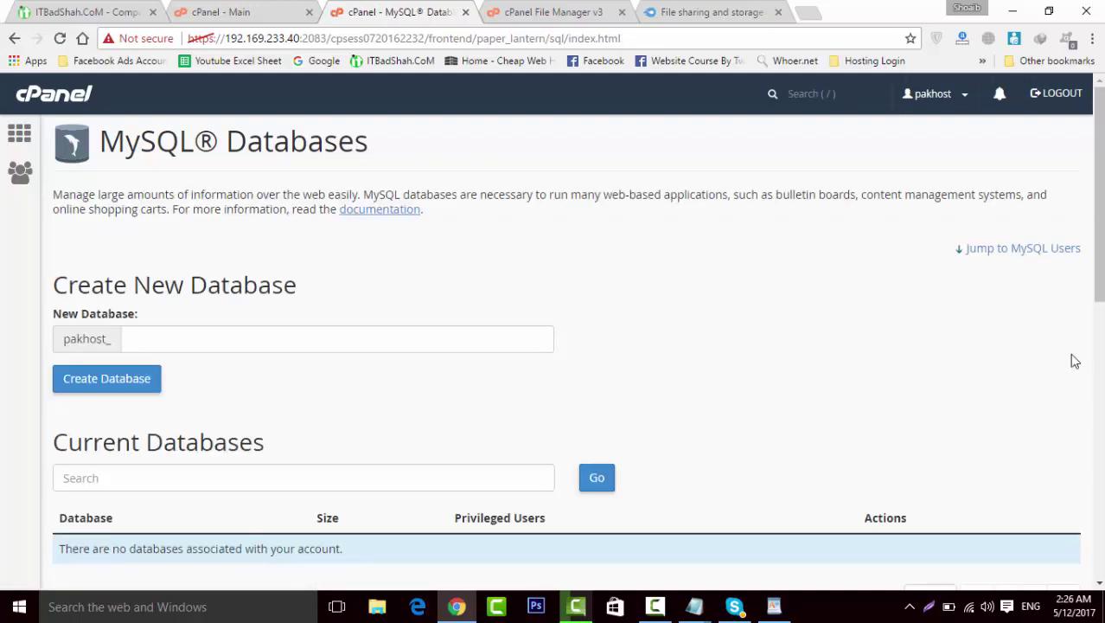
Permanently delete the MySQL user pakhost_wp2 and return to the MySQL Databases page
scroll(566, 346, down, 5)
scroll(567, 345, down, 3)
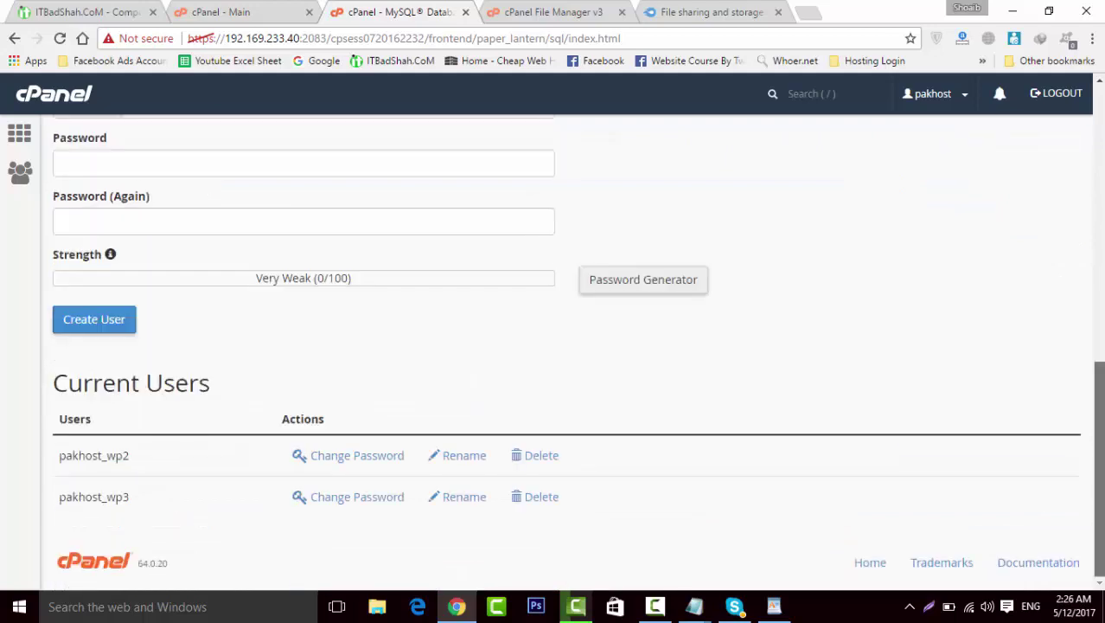
click(540, 456)
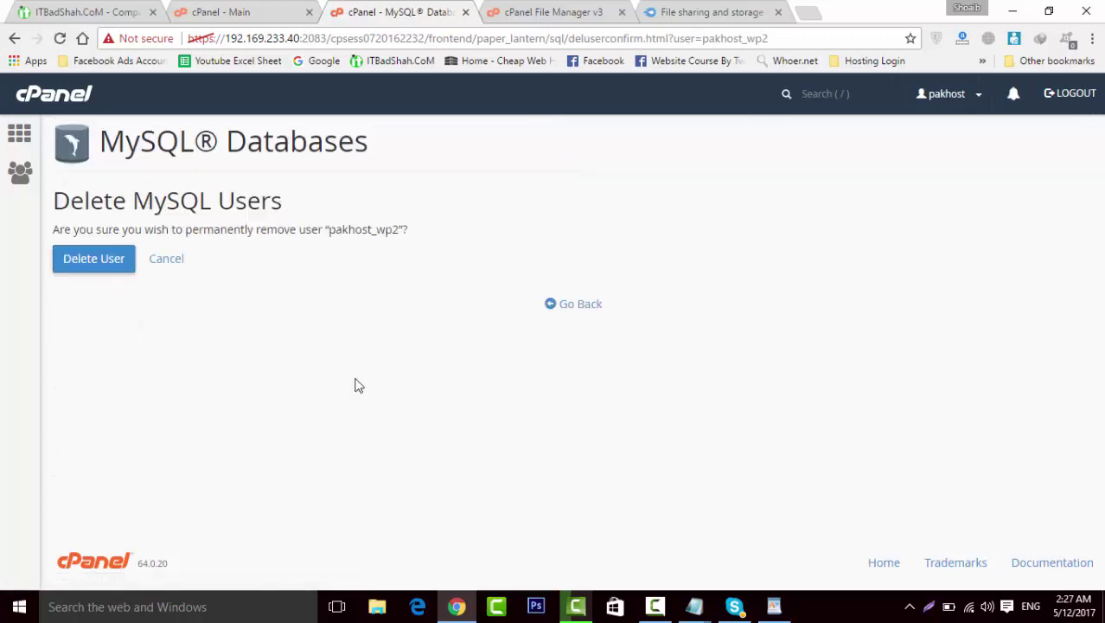
click(109, 263)
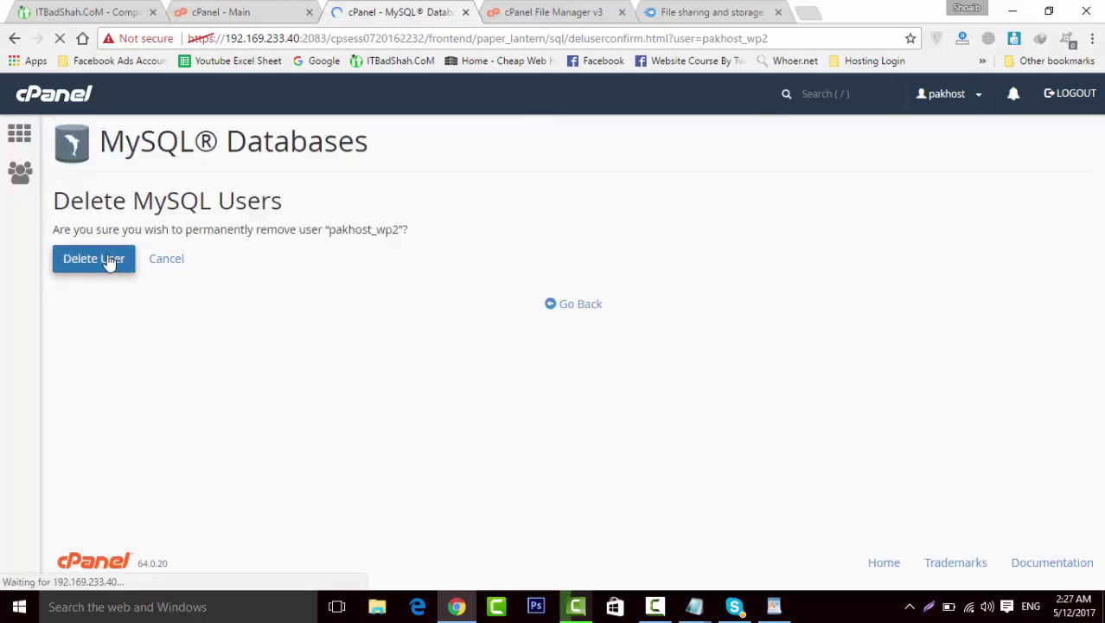
click(568, 302)
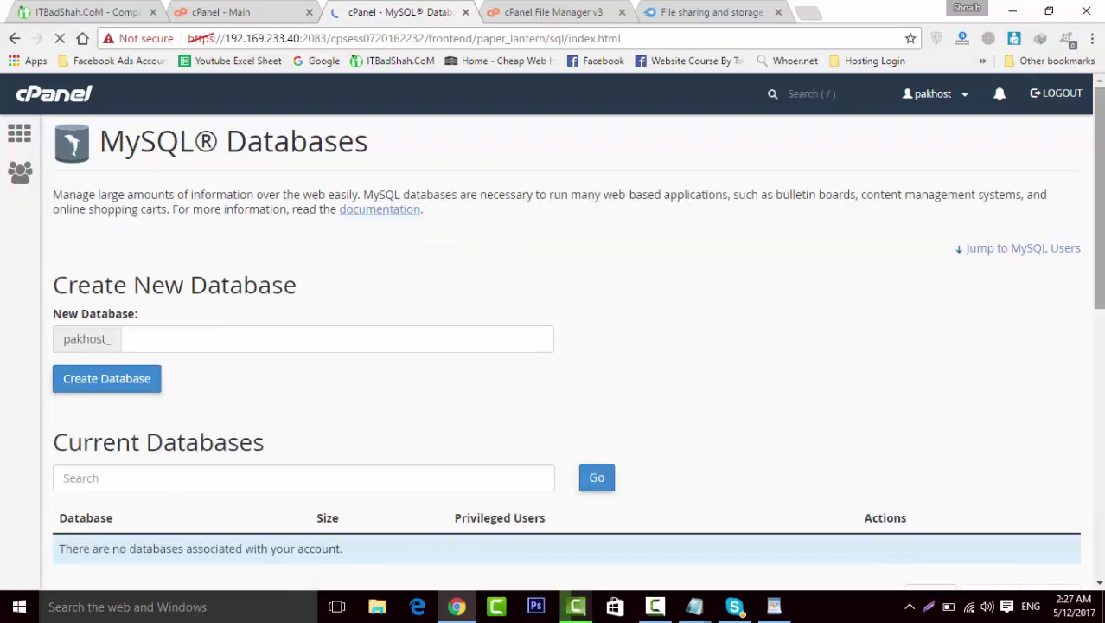
Permanently delete the MySQL user pakhost_wp3 and return to the MySQL Databases page
scroll(553, 353, down, 5)
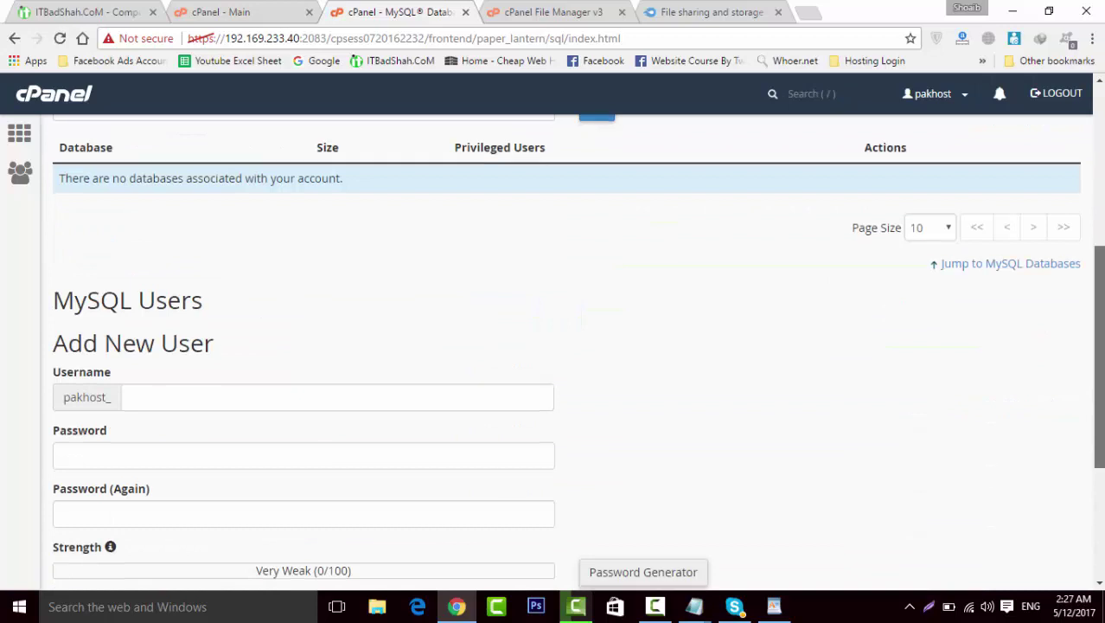
scroll(607, 560, down, 2)
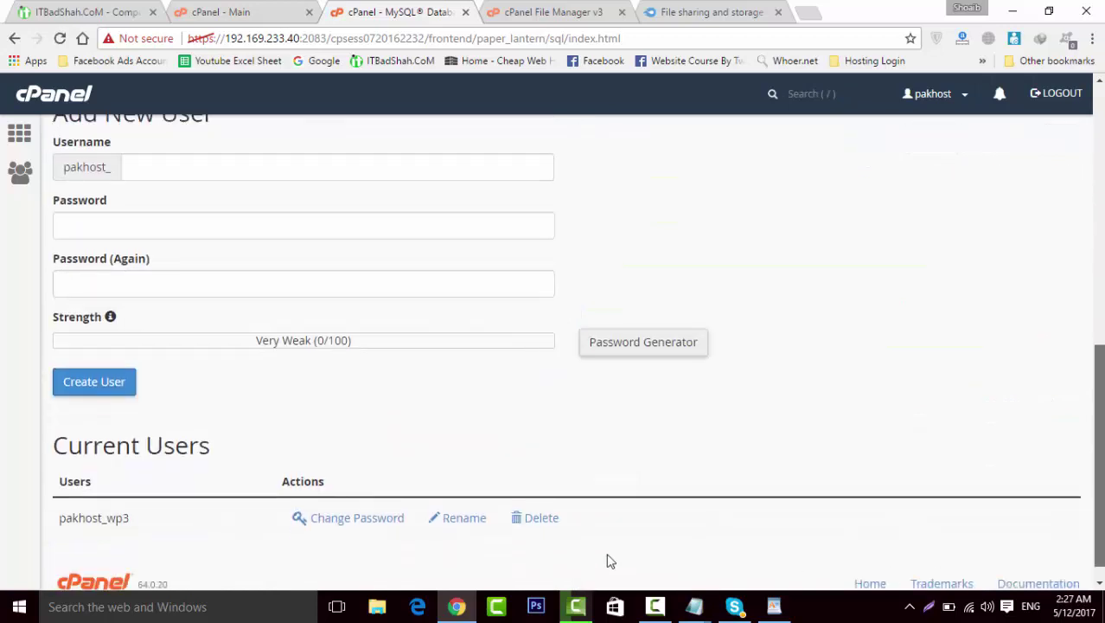
click(541, 516)
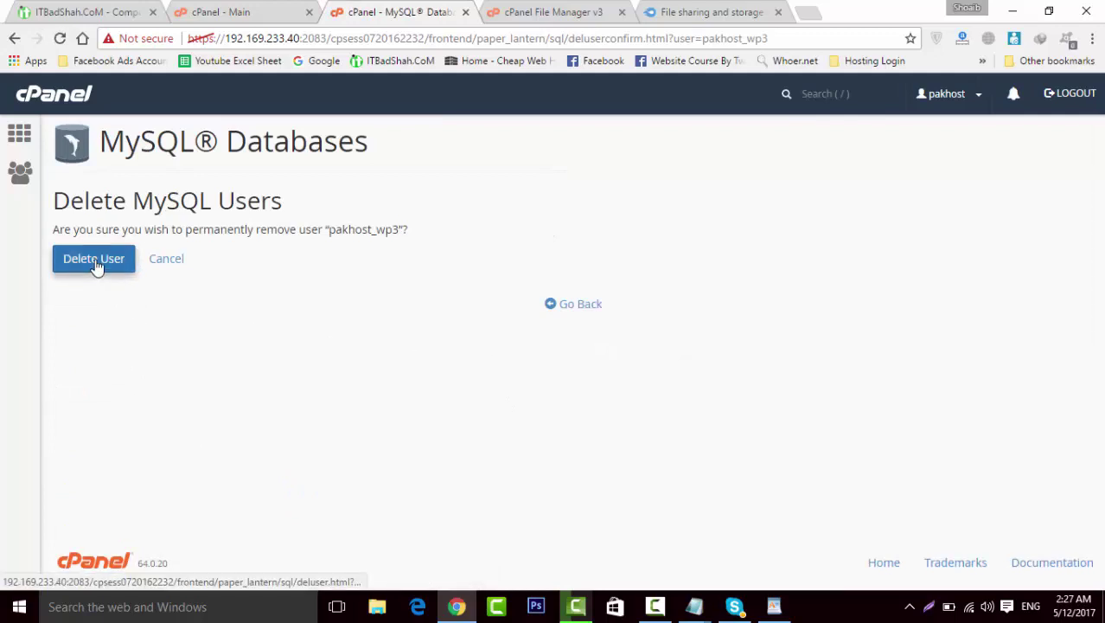
click(95, 263)
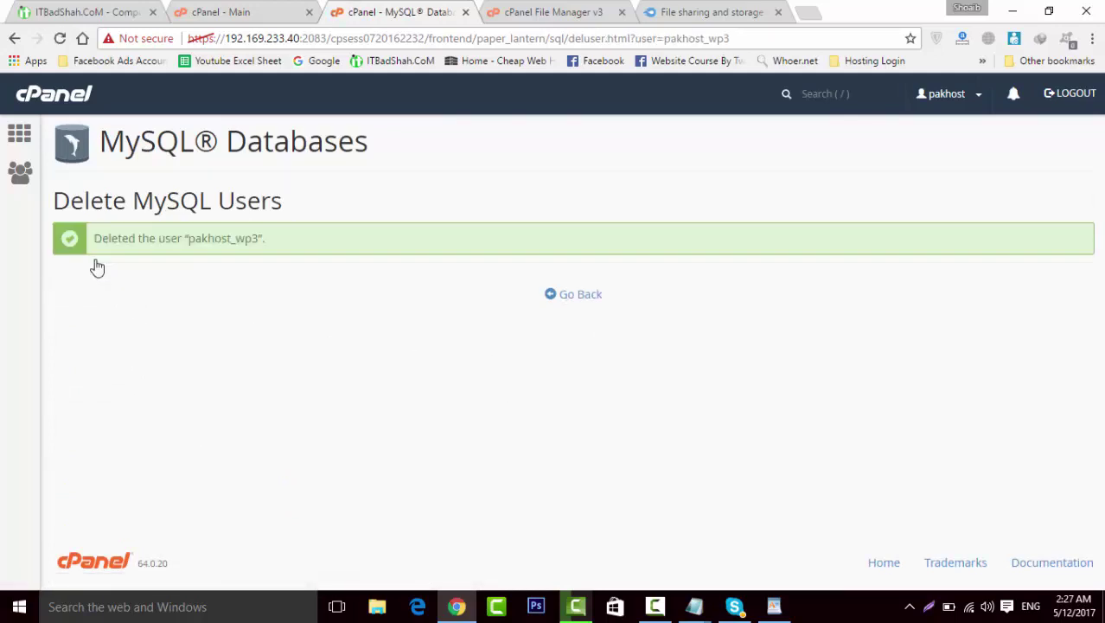
click(578, 294)
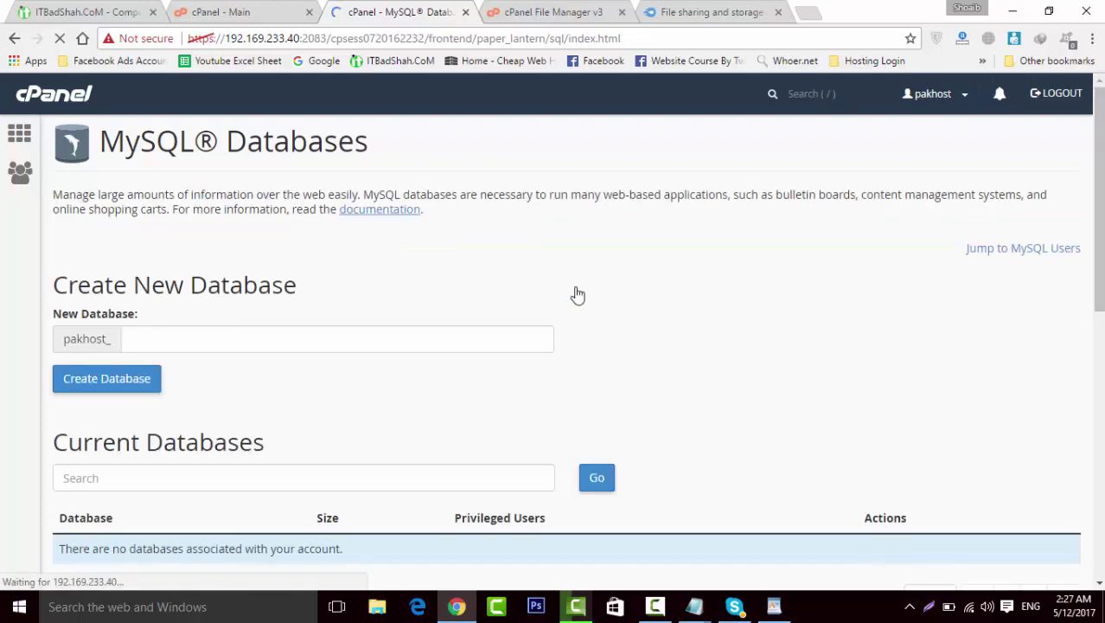
In File Manager, examine the contents of the public_html folder and the domain folders in the home directory
click(528, 7)
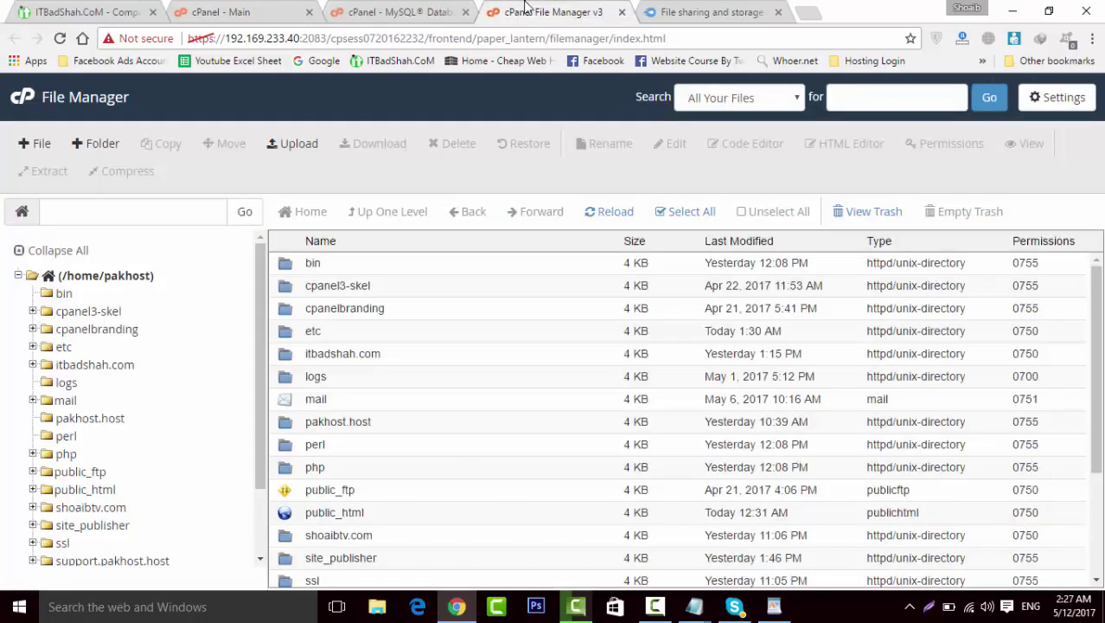
double_click(288, 514)
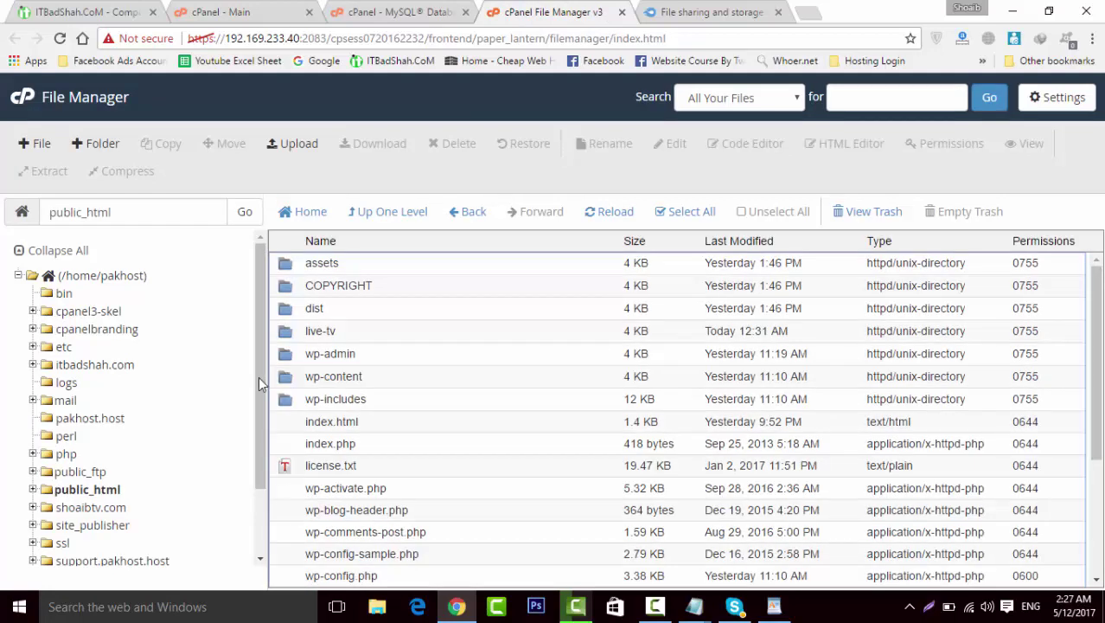
click(476, 215)
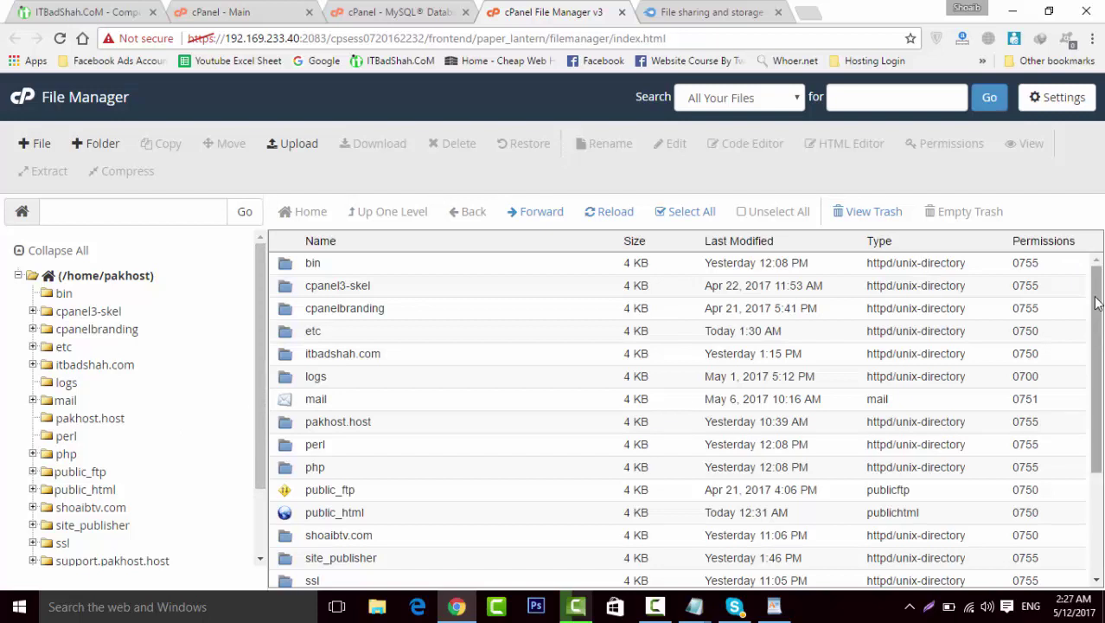
scroll(606, 450, down, 2)
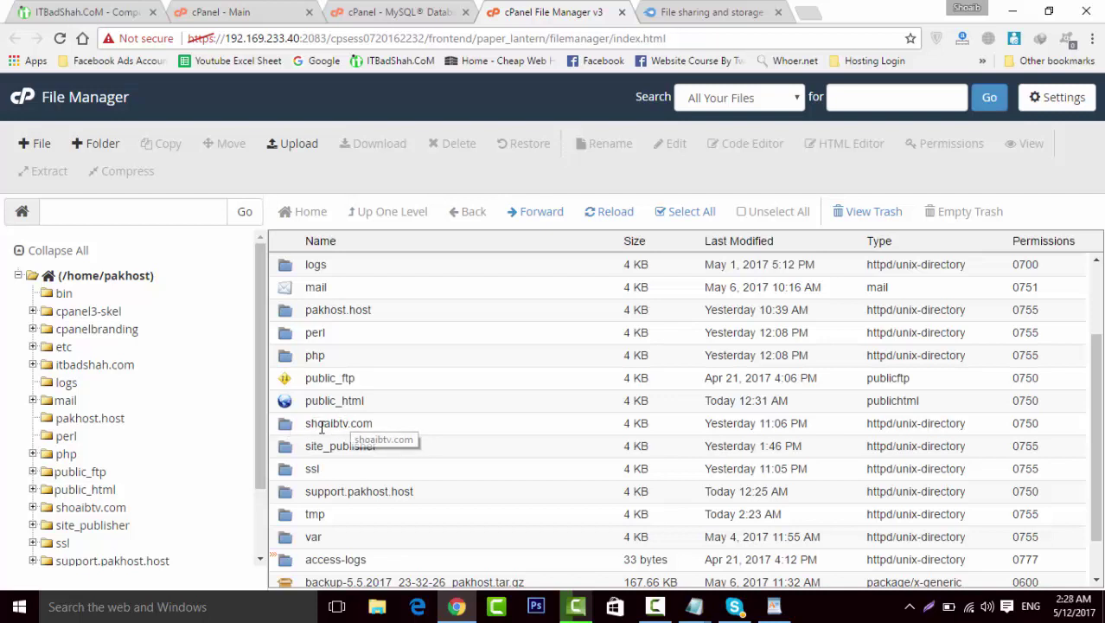
Permanently delete all files and folders inside public_html, skipping the trash
double_click(285, 403)
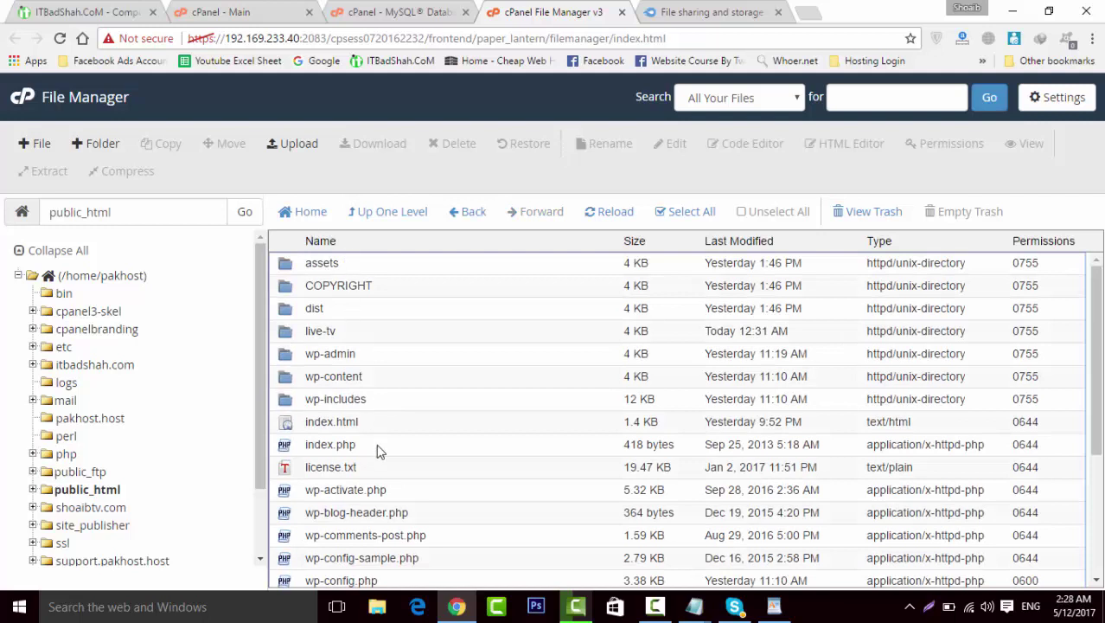
click(698, 213)
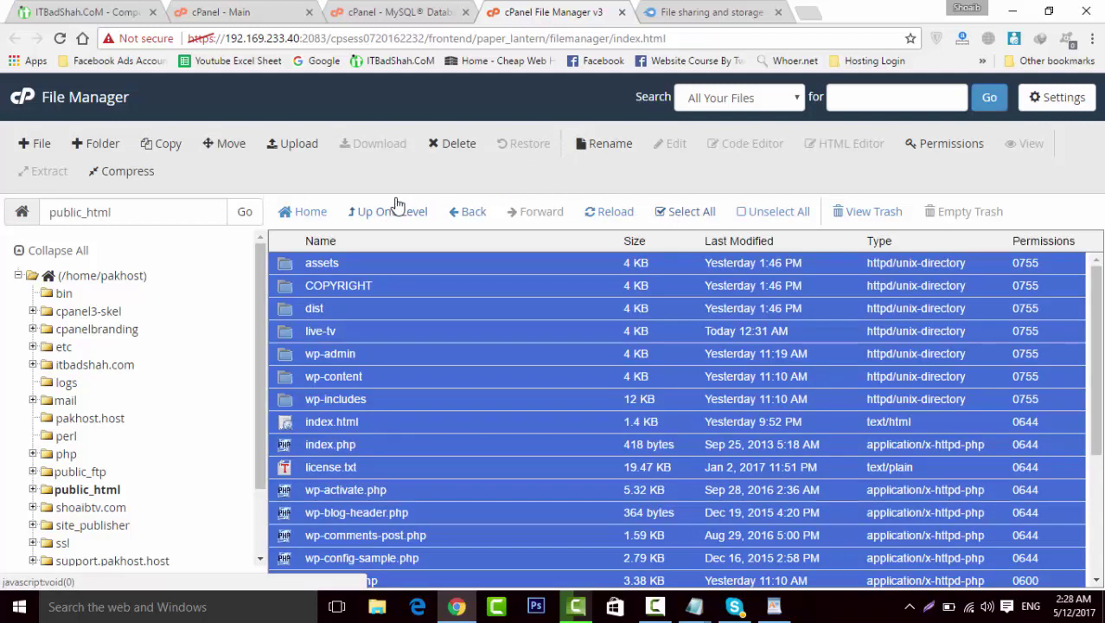
click(456, 153)
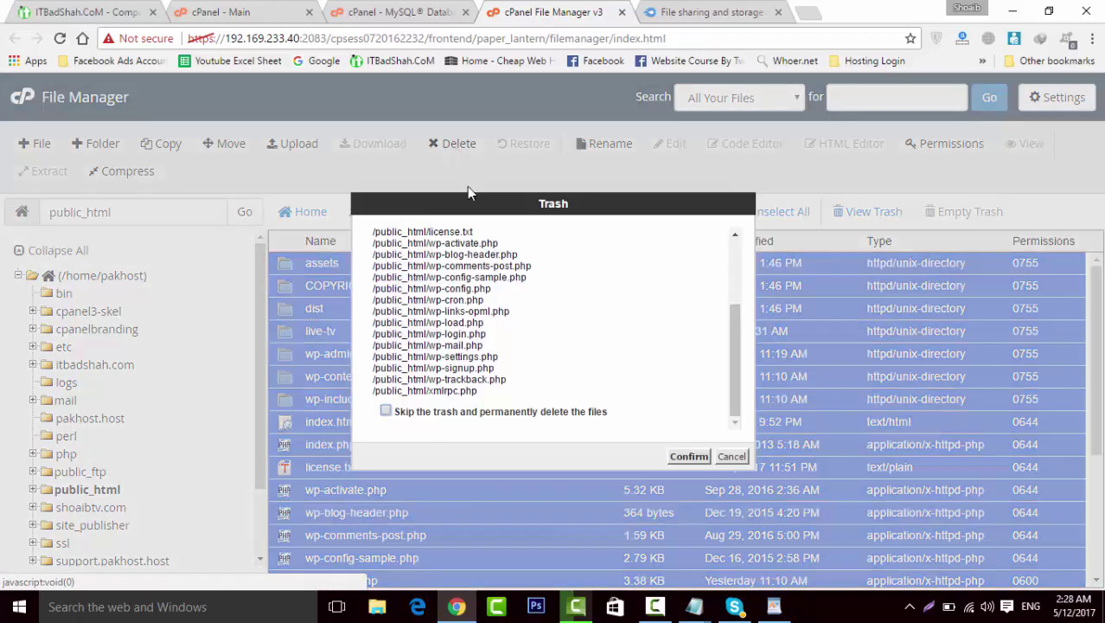
click(471, 413)
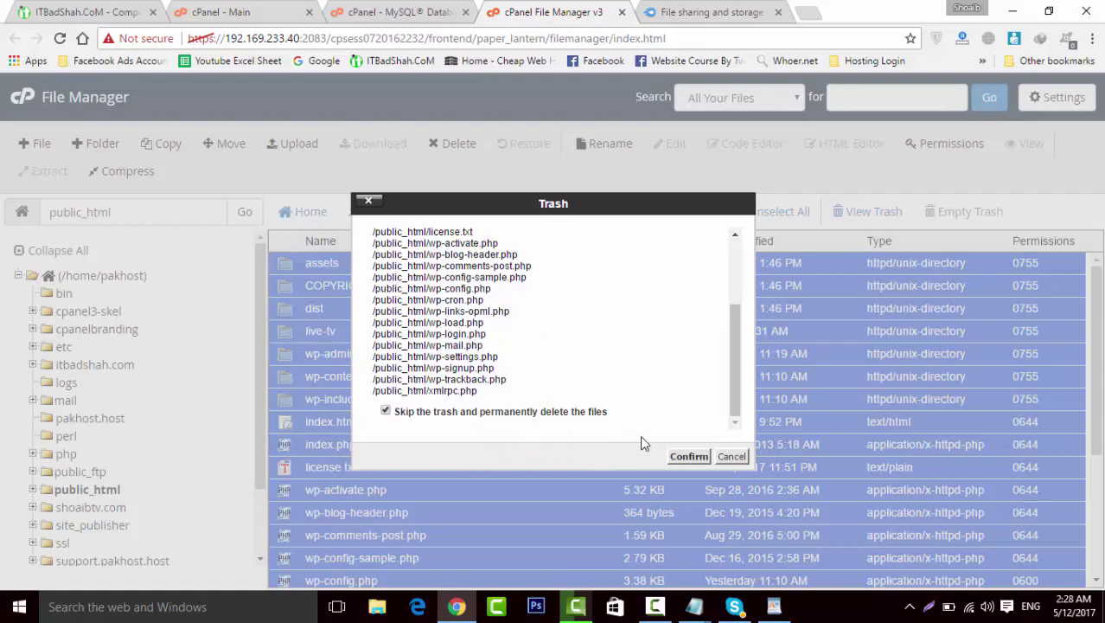
click(689, 456)
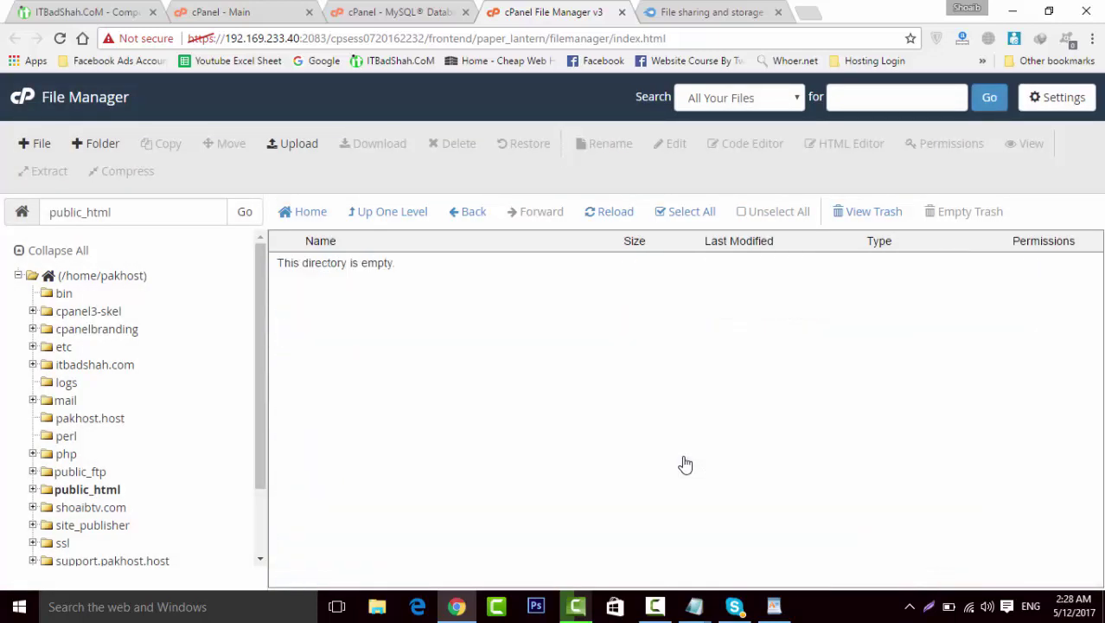
Load pakhost.host in a new browser tab to check the emptied site
double_click(803, 9)
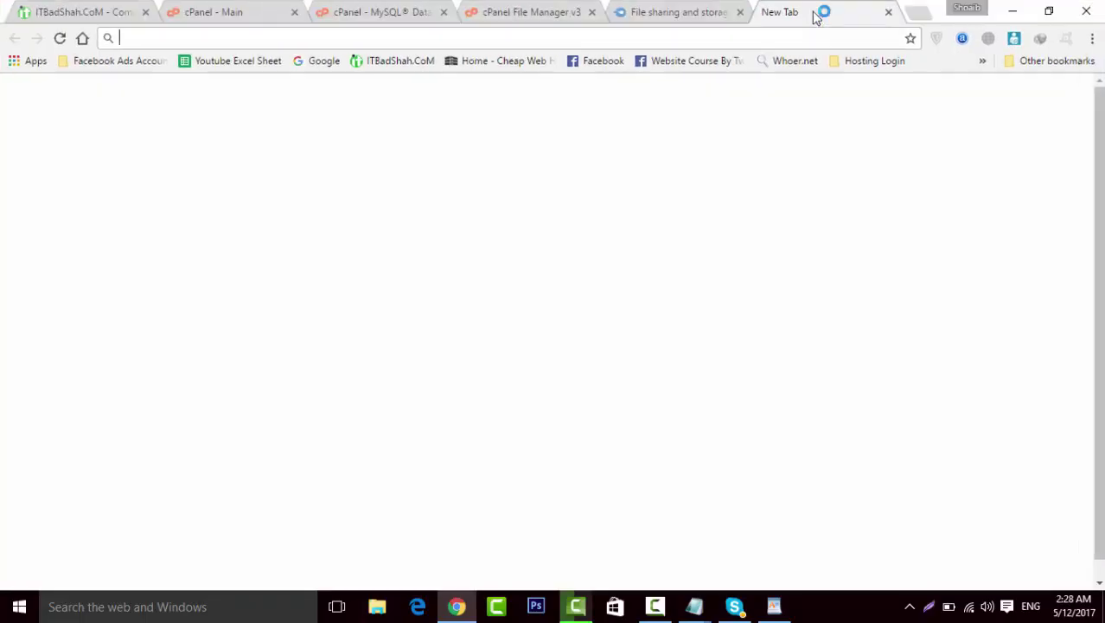
text(pak)
key(Return)
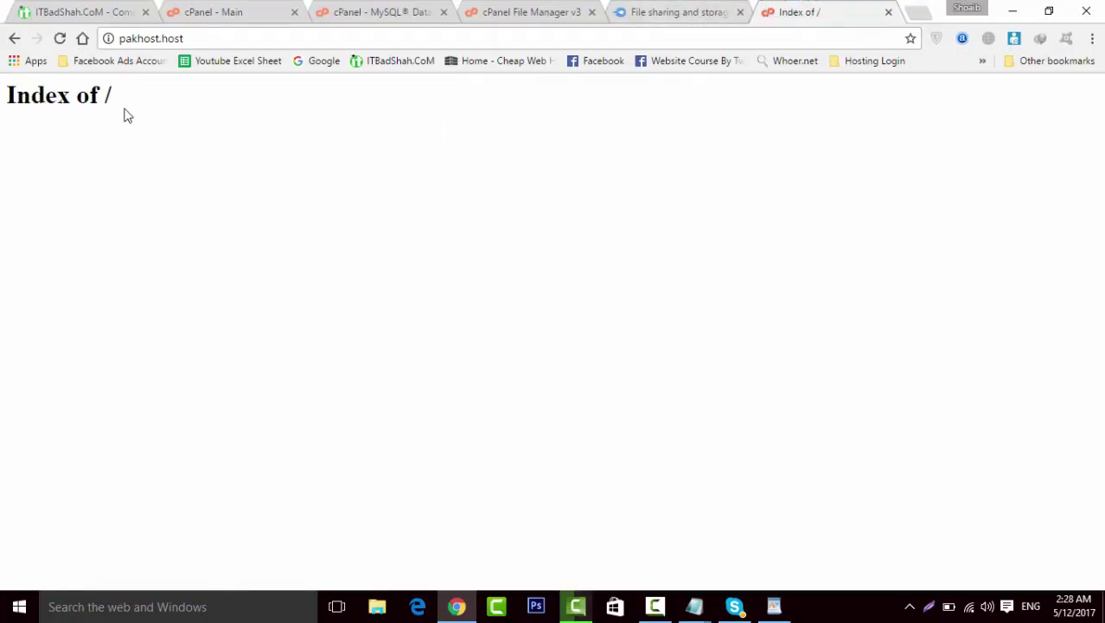
Return to the cPanel main page and open the full list of featured web applications in Installatron
click(562, 9)
click(377, 11)
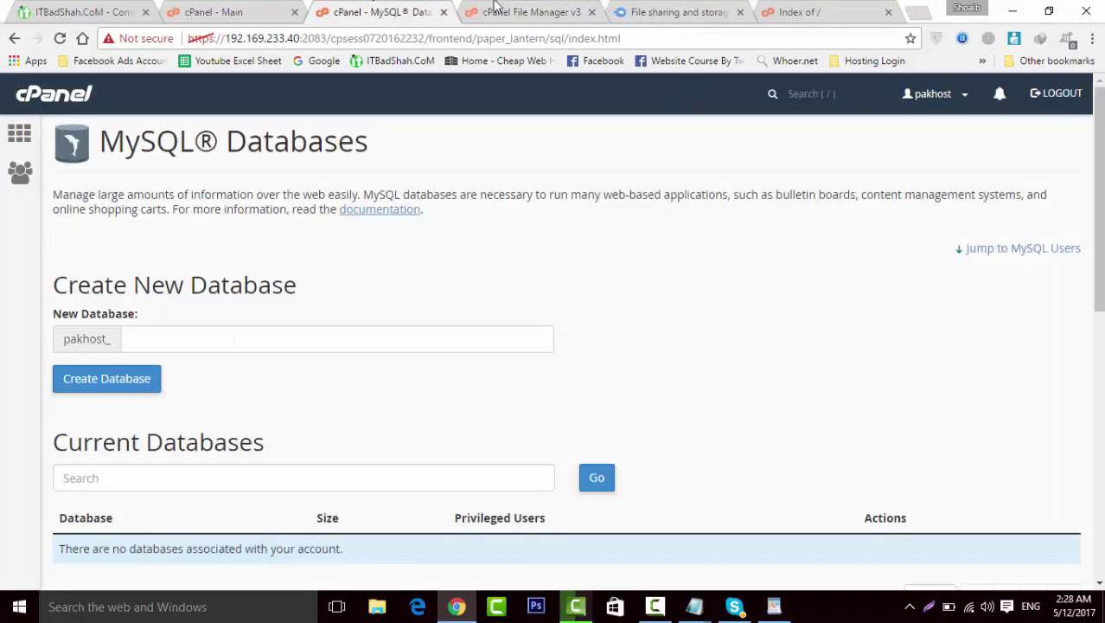
click(243, 8)
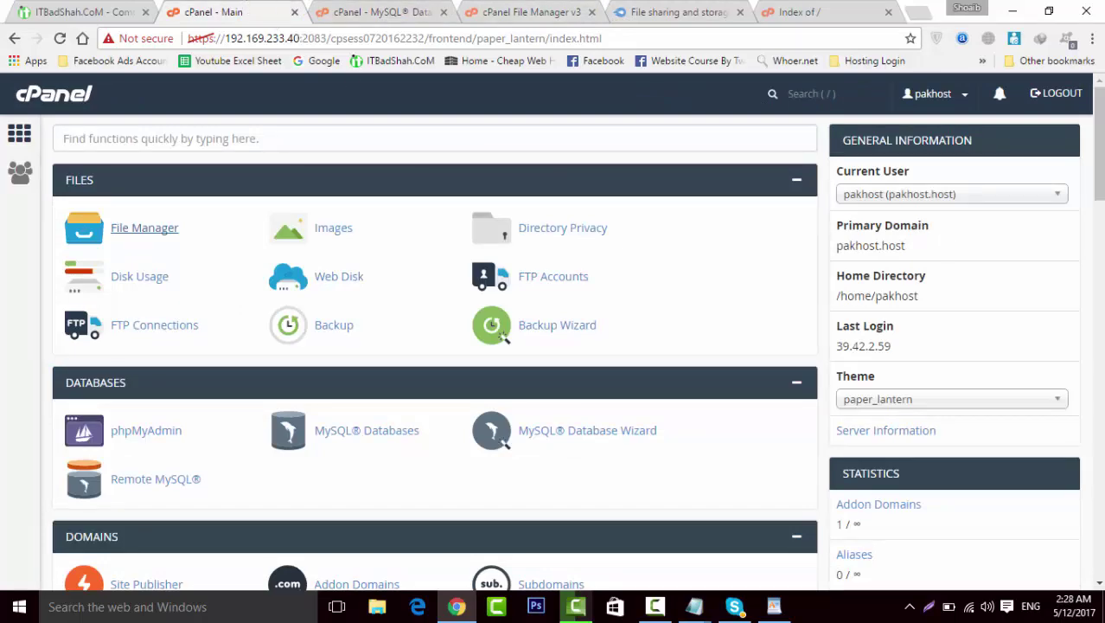
scroll(502, 337, down, 20)
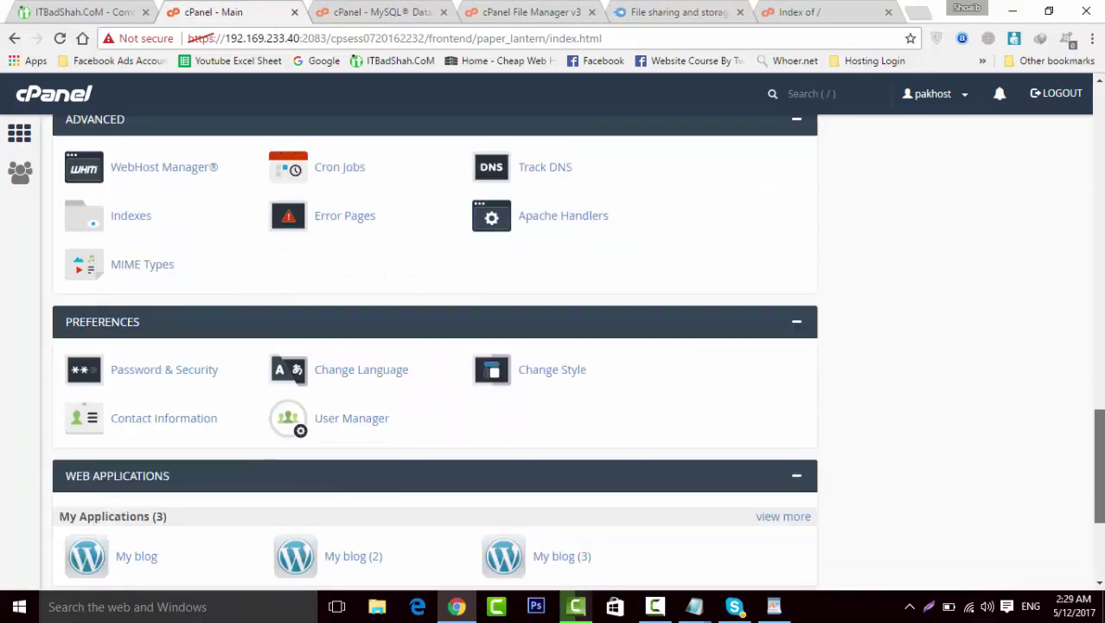
scroll(434, 346, down, 3)
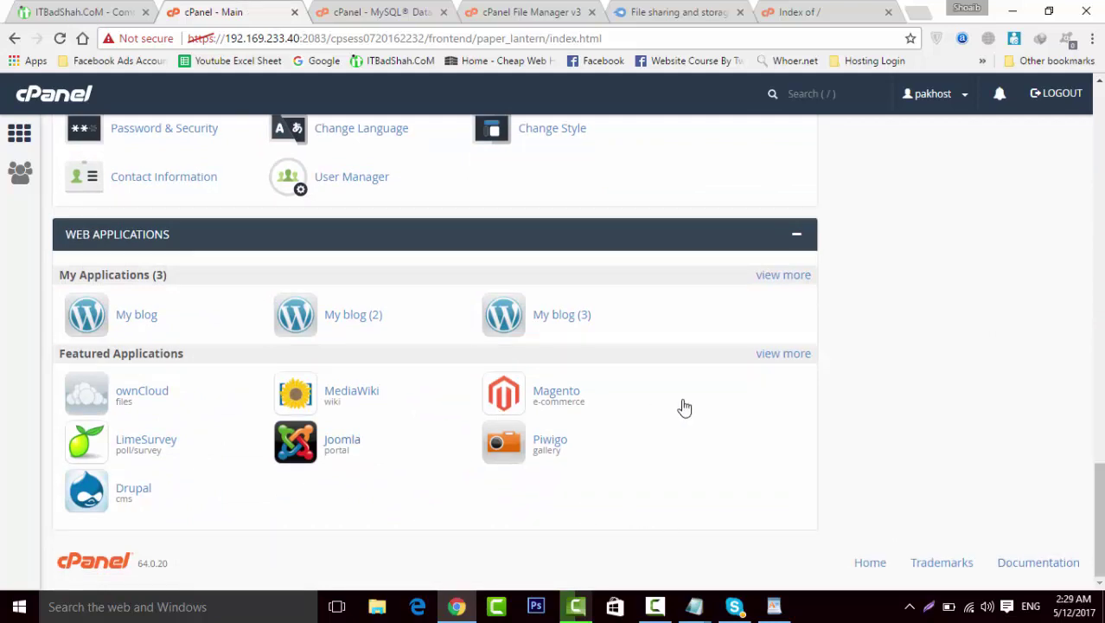
click(795, 358)
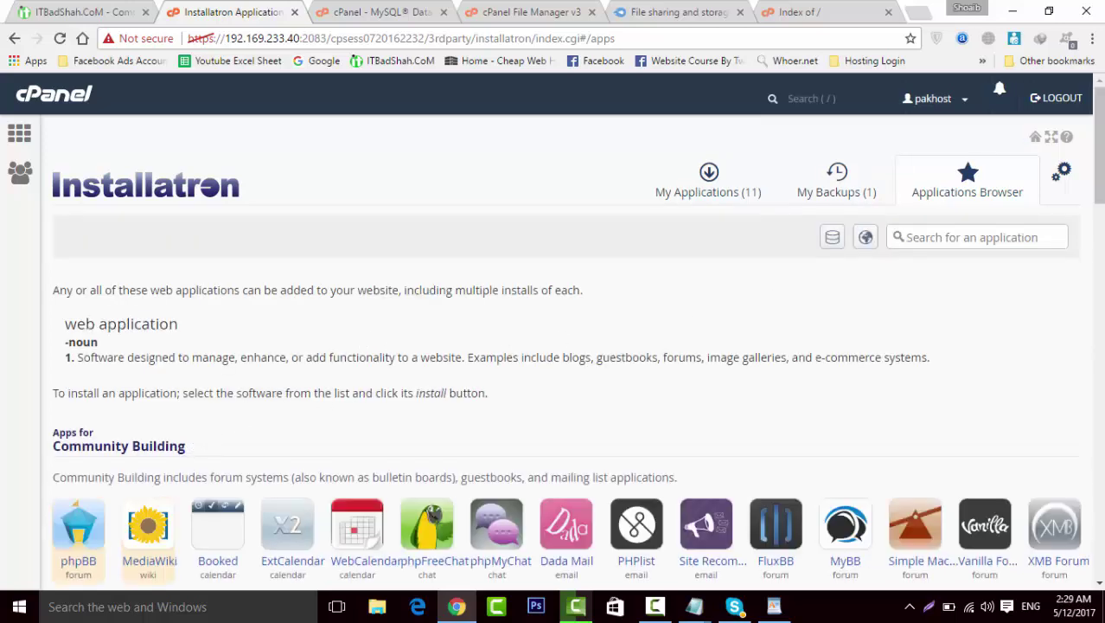
Select WordPress among the content management apps and start its installation
scroll(876, 302, down, 6)
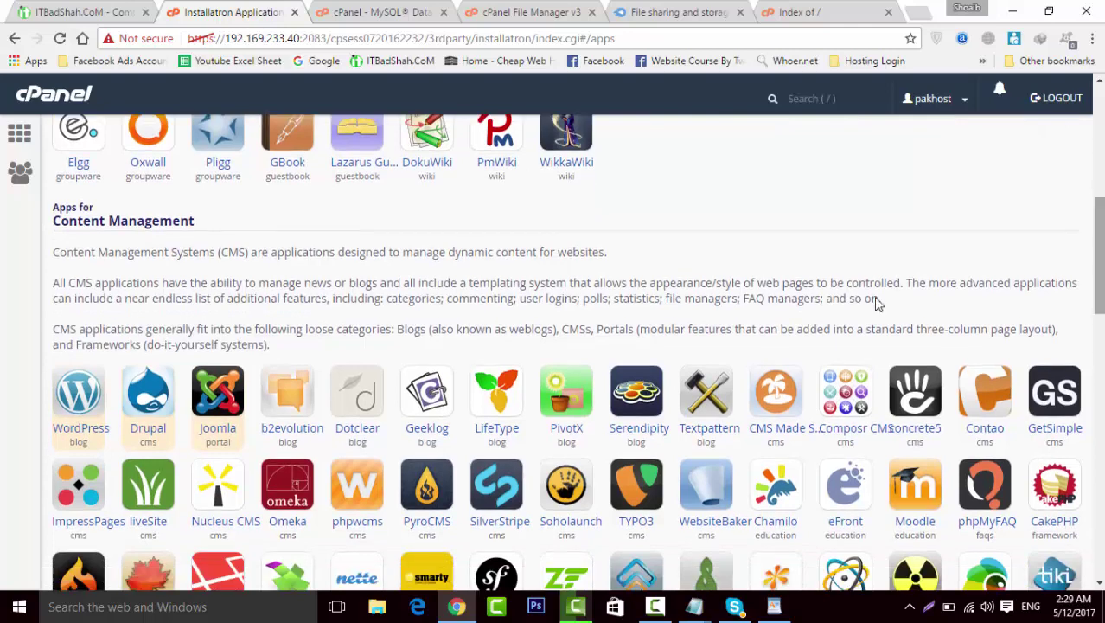
click(86, 401)
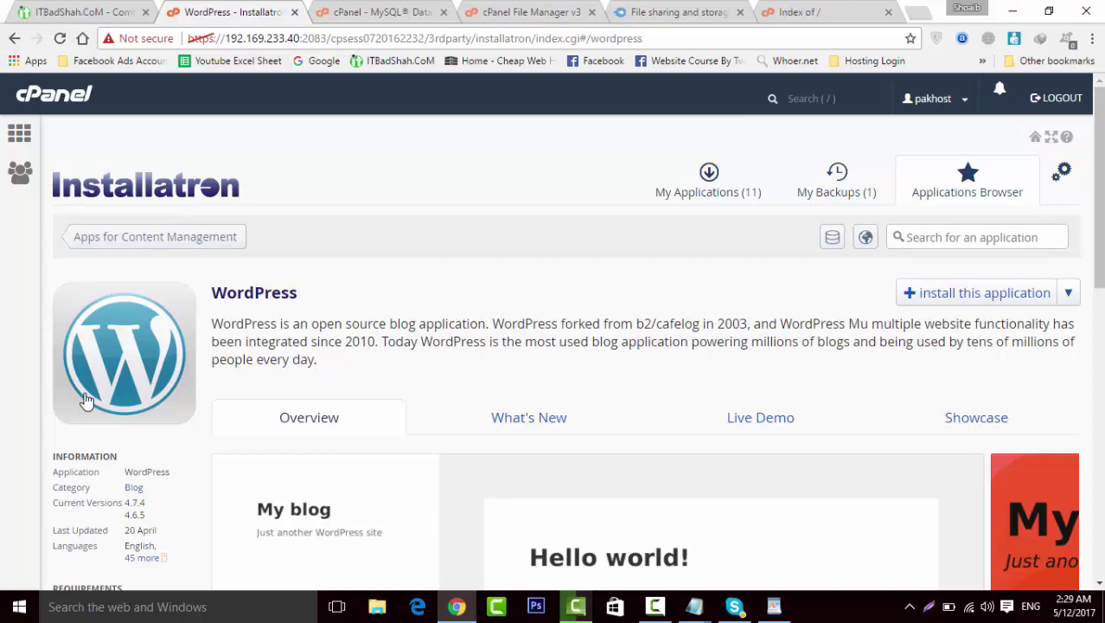
click(981, 294)
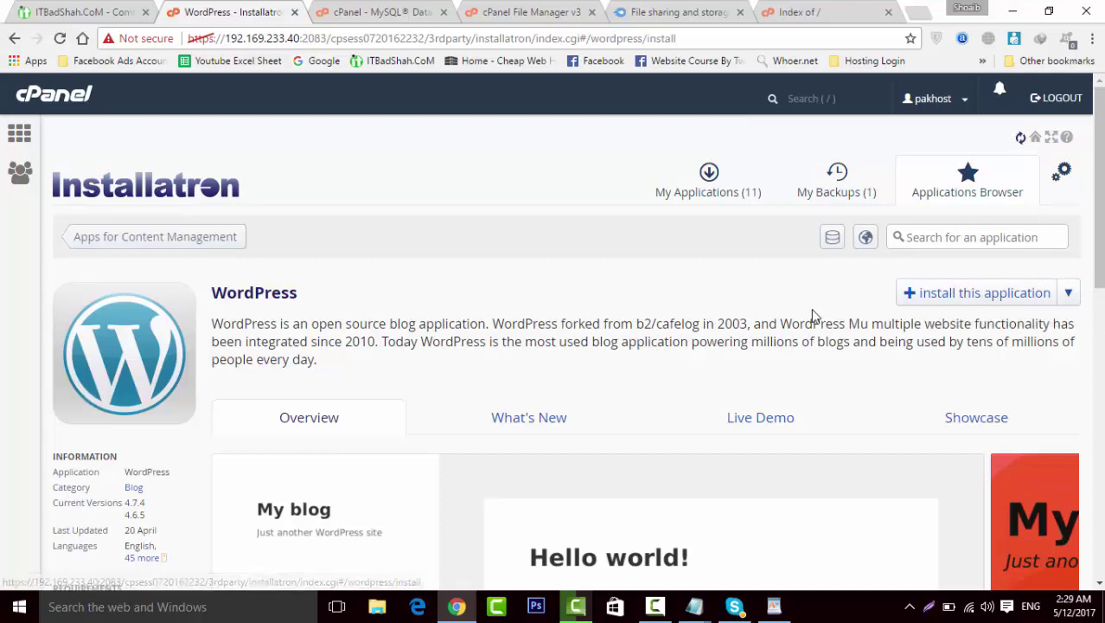